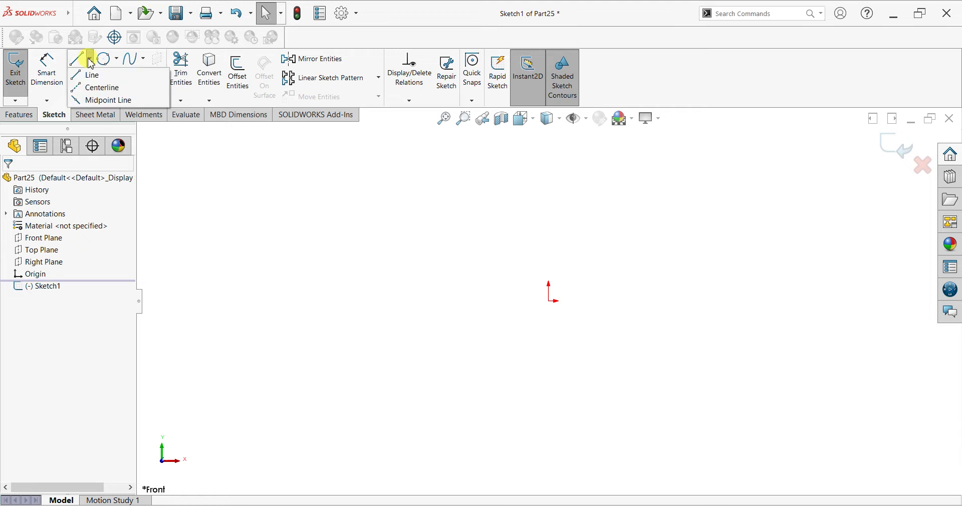
- Sketch a vertical centerline about 83 mm long straight down from the origin
click(80, 86)
click(549, 301)
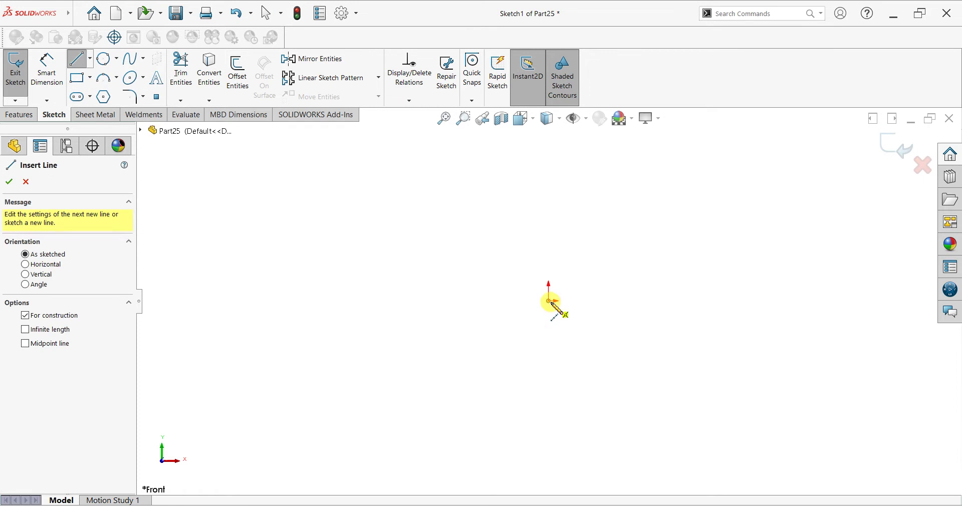
click(548, 439)
right_click(616, 292)
click(619, 291)
scroll(681, 361, down, 1)
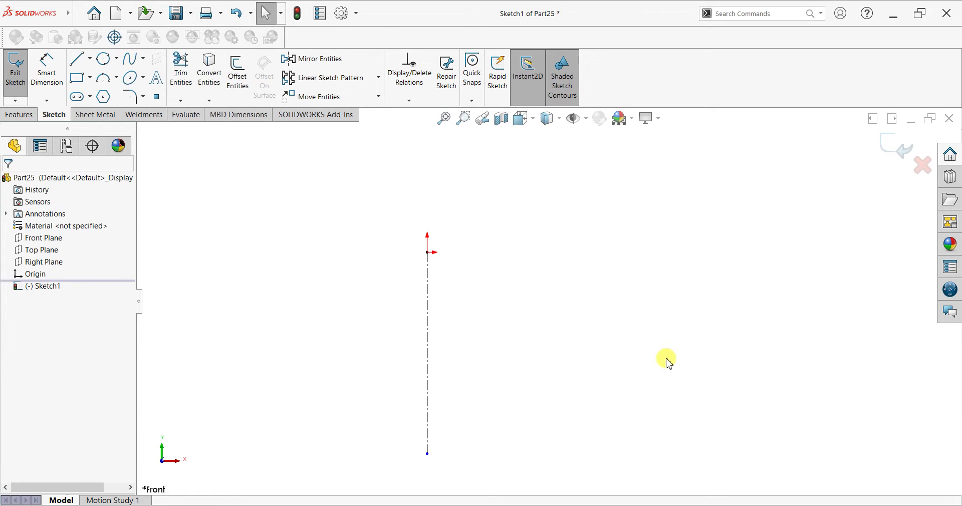
- Sketch a line chain from the origin: horizontal to the left, a short vertical down, and a long line sloping down and outward
click(78, 59)
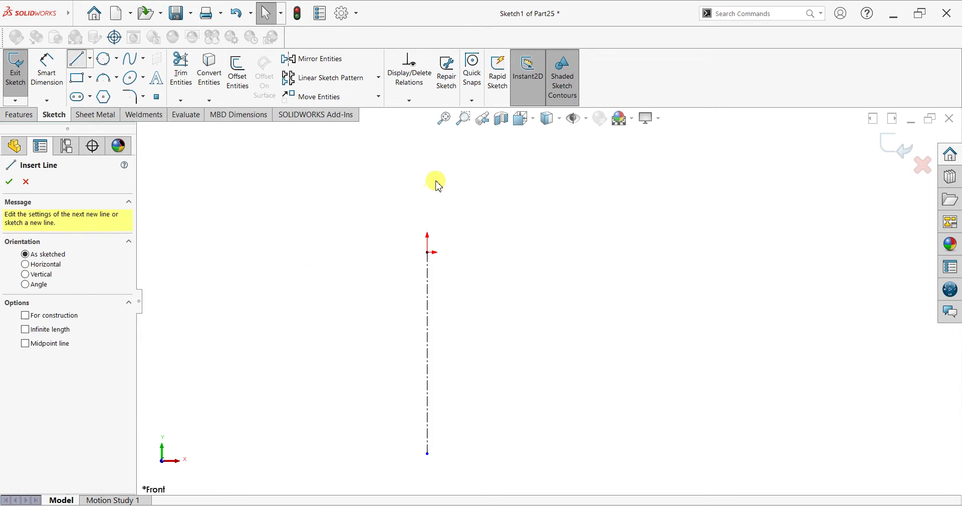
click(427, 252)
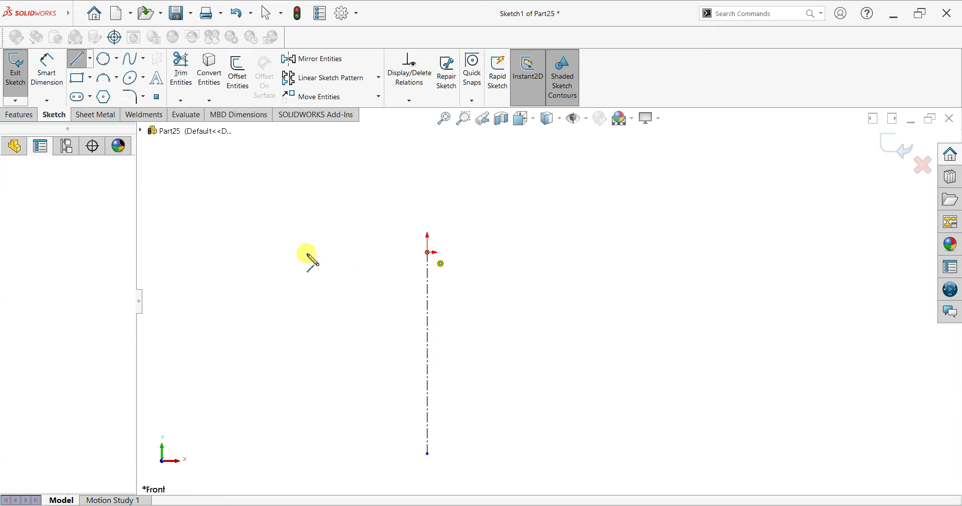
click(231, 253)
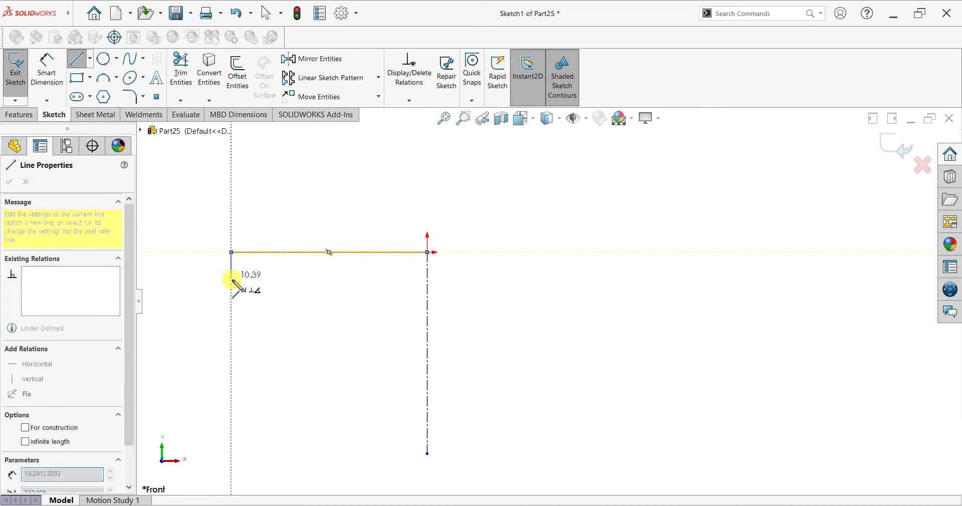
click(231, 280)
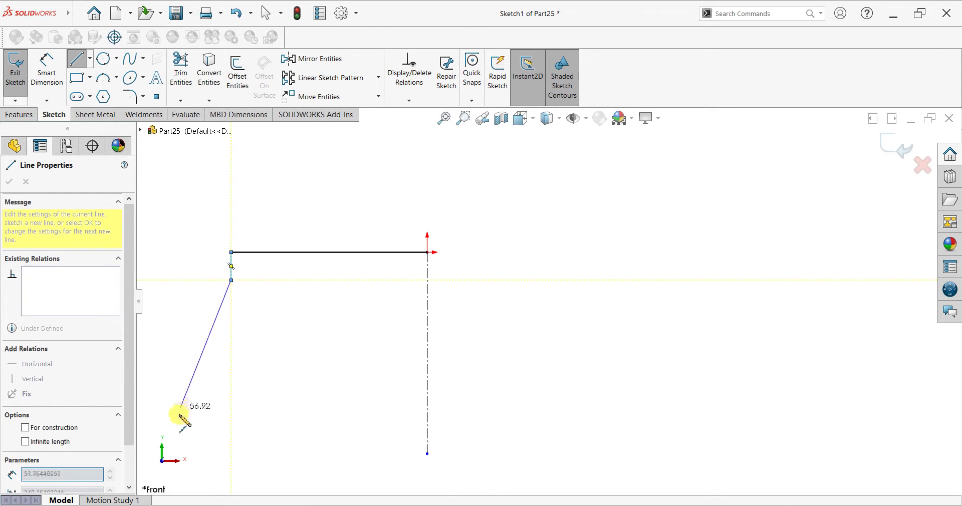
click(178, 443)
right_click(278, 384)
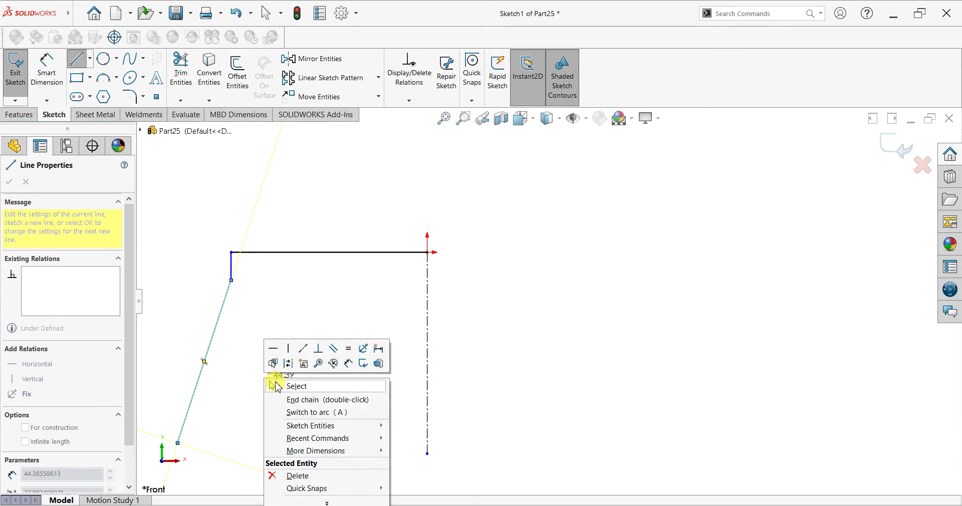
click(295, 385)
scroll(408, 423, up, 3)
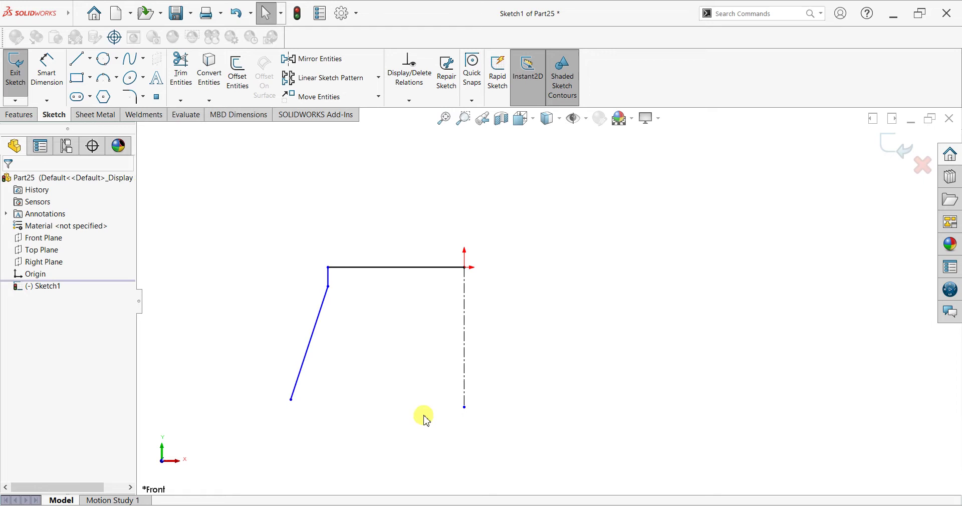
scroll(736, 395, down, 2)
key(z)
- Sketch a circle about 106 mm in diameter centred on the lower end of the centerline
click(116, 59)
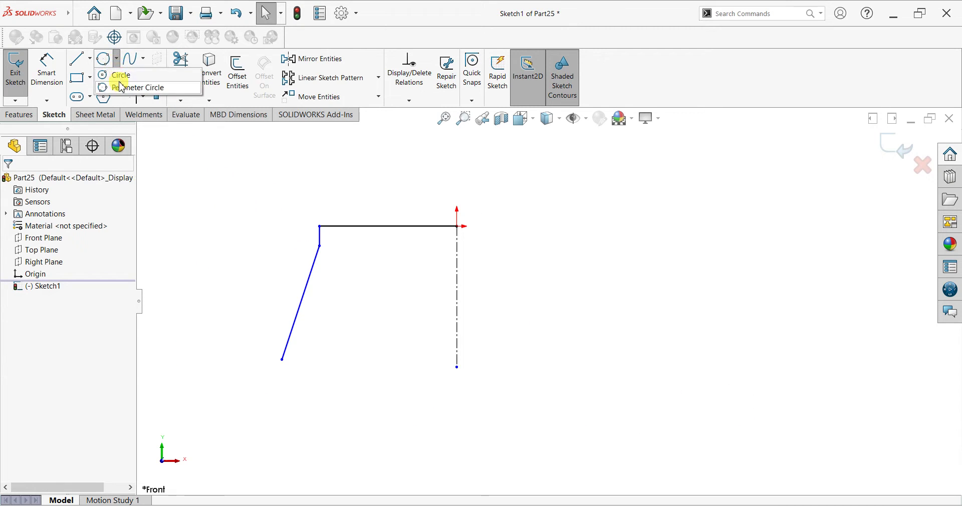
click(122, 75)
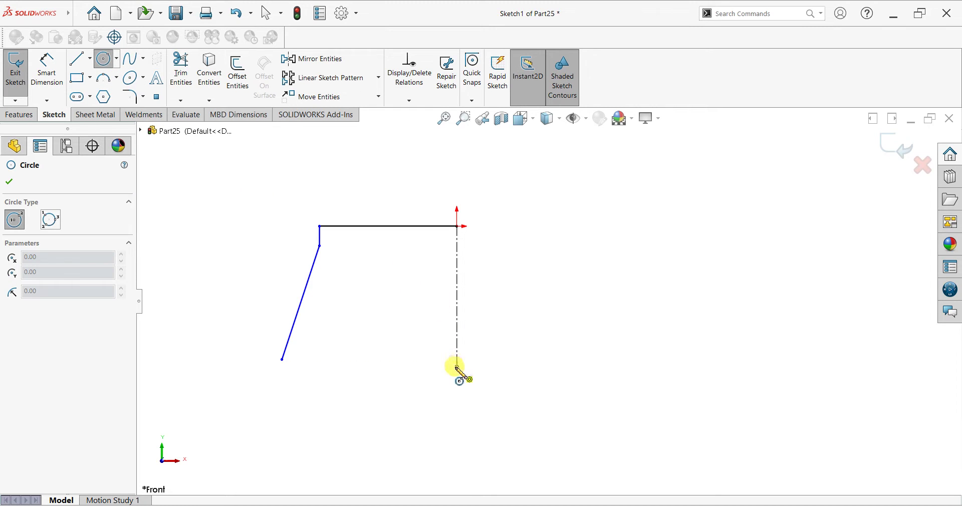
click(456, 367)
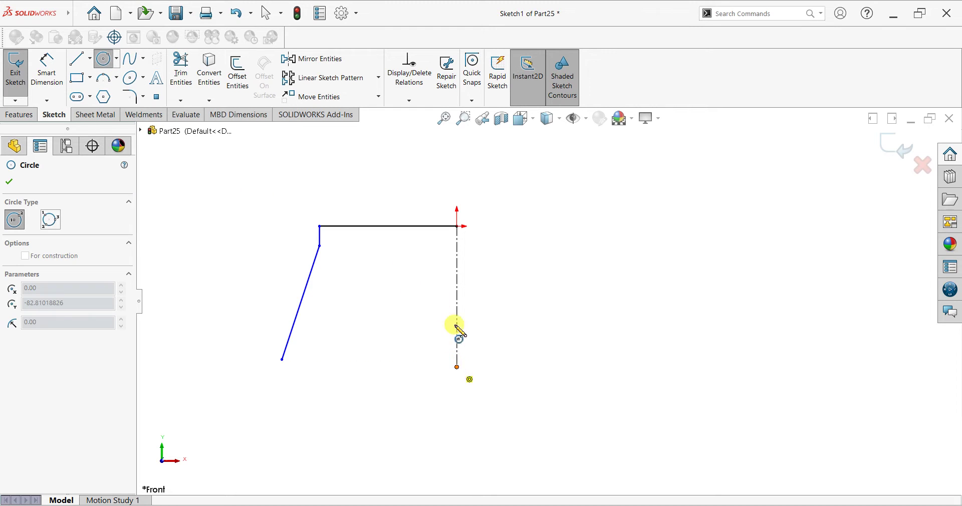
click(456, 277)
right_click(638, 215)
click(639, 211)
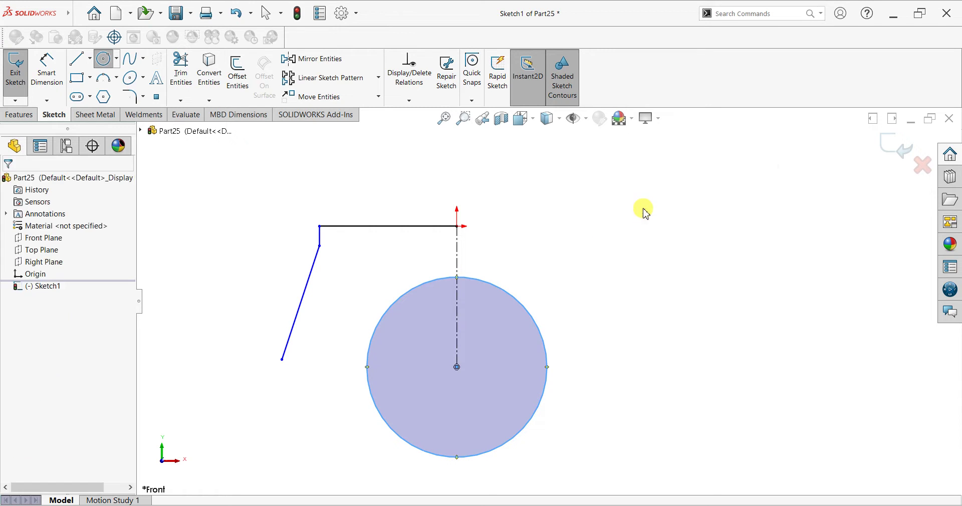
- Dimension the circle's diameter as 50 mm
click(47, 70)
click(527, 307)
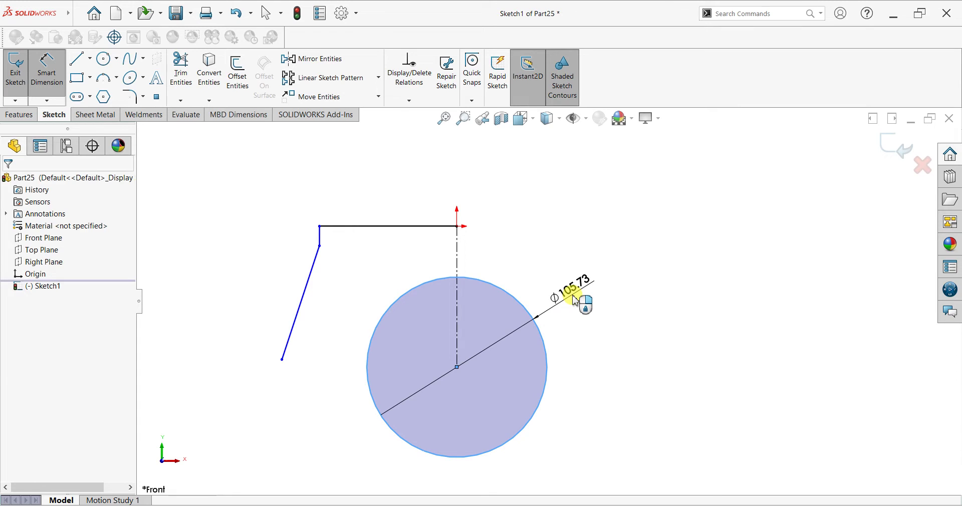
click(574, 299)
text(50)
key(Return)
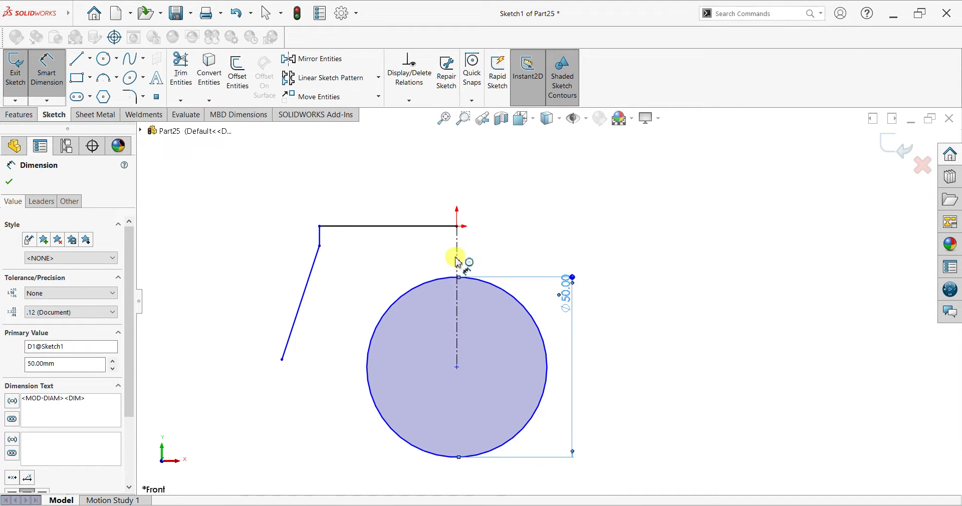
scroll(457, 254, down, 2)
click(12, 183)
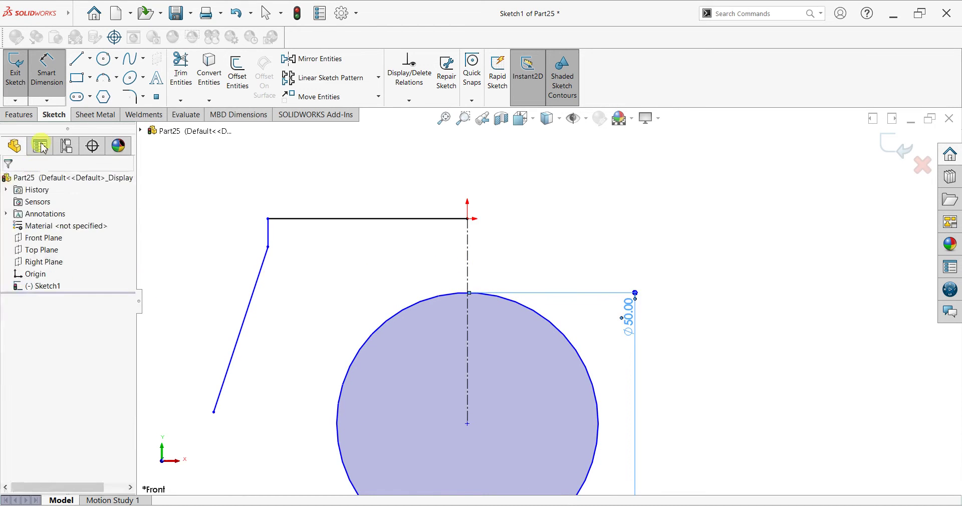
- Draw a line from the sloped line's lower end to the circle's centre and make it horizontal
click(214, 412)
click(467, 423)
right_click(517, 226)
click(527, 238)
scroll(493, 339, up, 1)
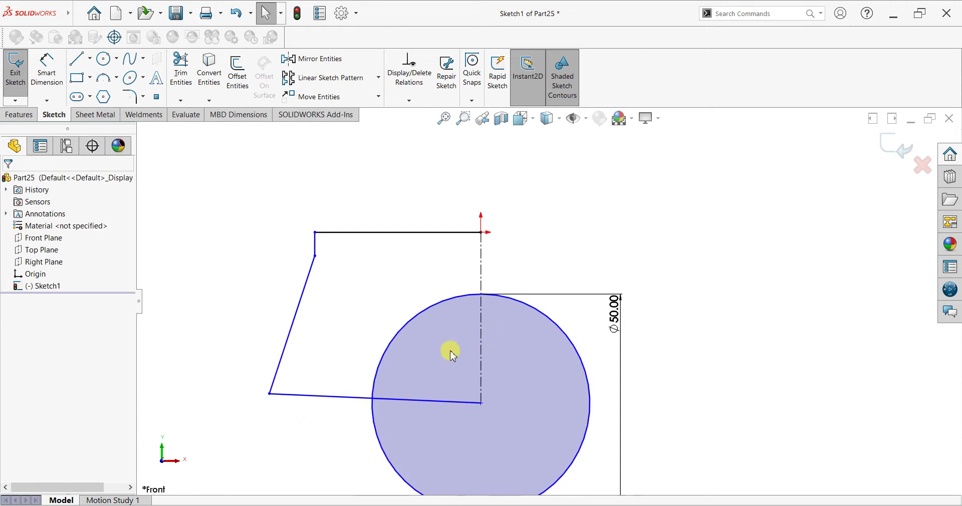
click(344, 400)
click(369, 351)
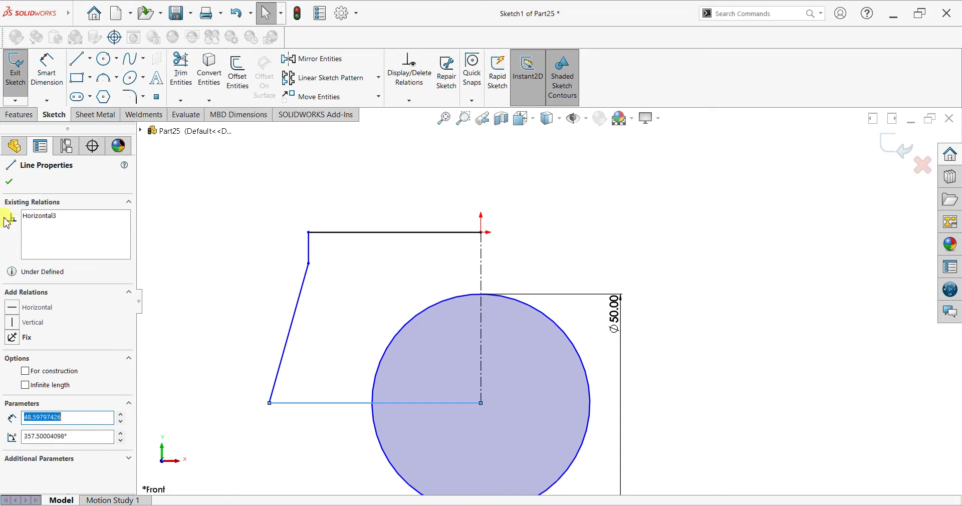
click(9, 181)
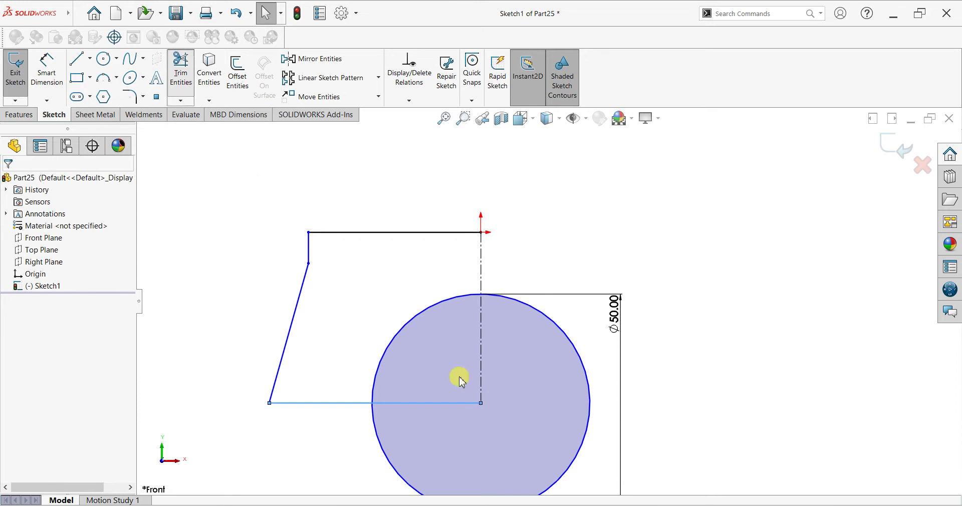
- Power trim the circle to its upper-left quarter arc and remove the part of the bottom line inside the circle
scroll(554, 386, down, 1)
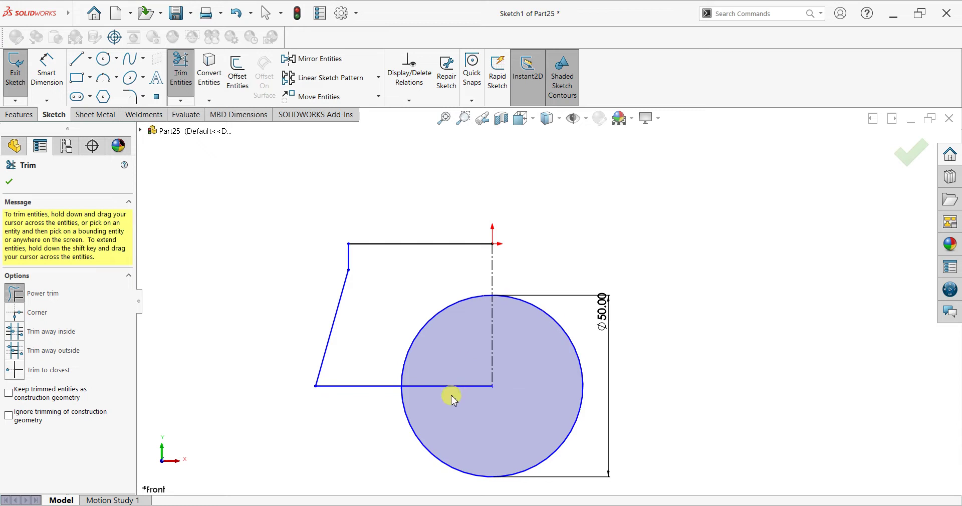
drag(453, 400, 476, 463)
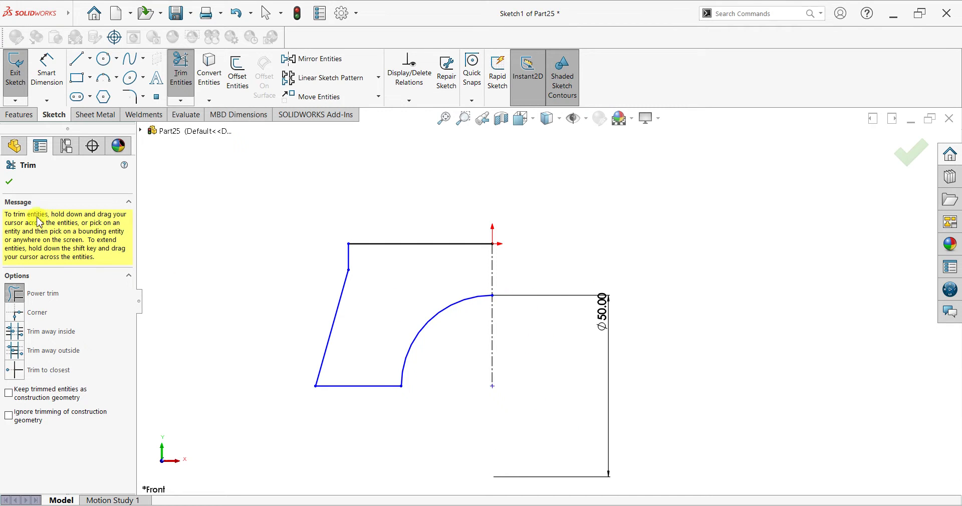
click(16, 181)
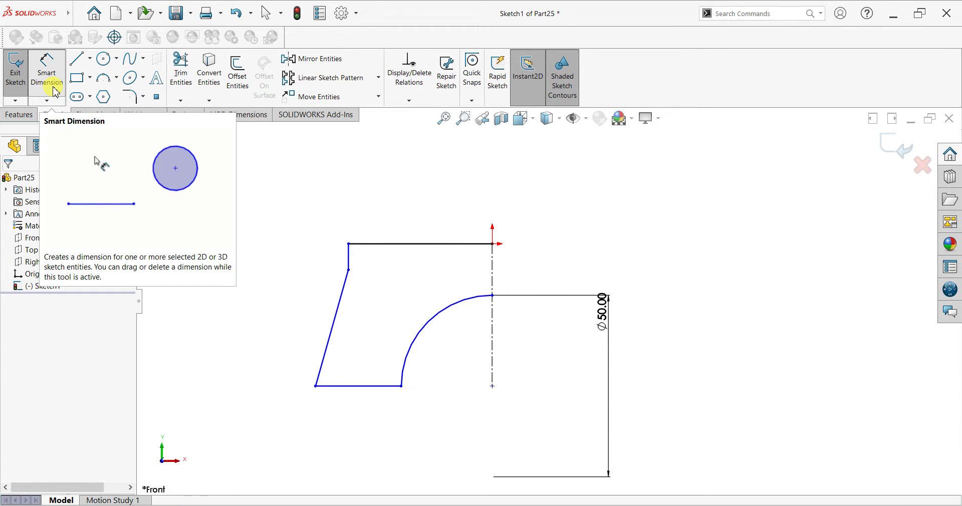
- Dimension the top horizontal line's length as 23 mm
click(57, 92)
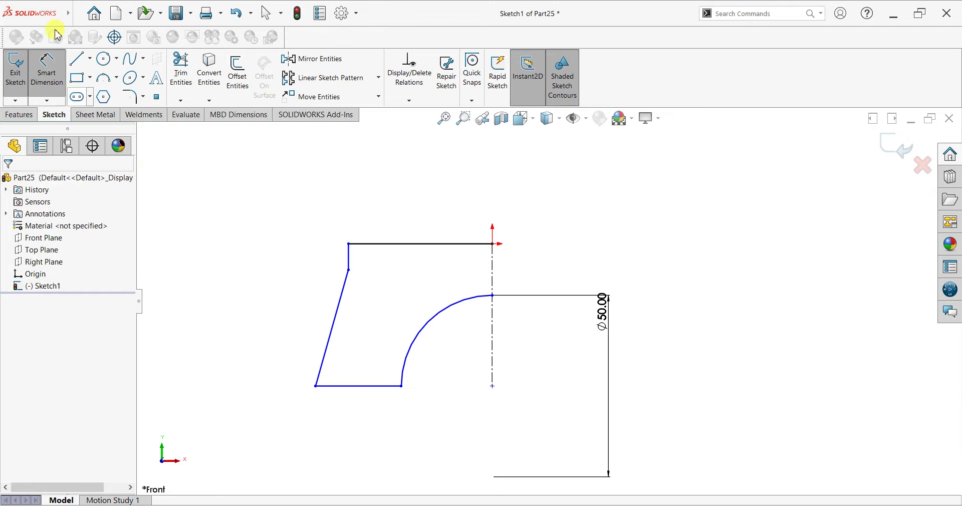
click(430, 224)
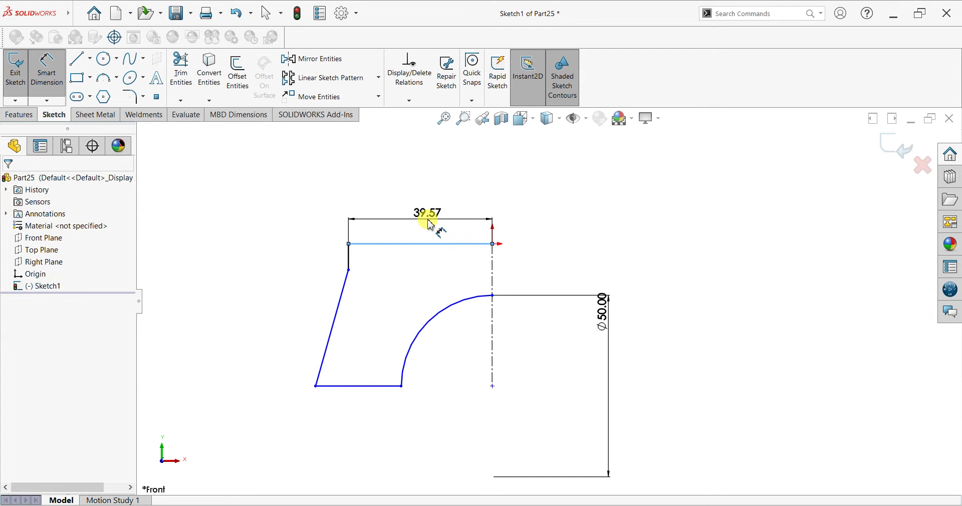
click(430, 224)
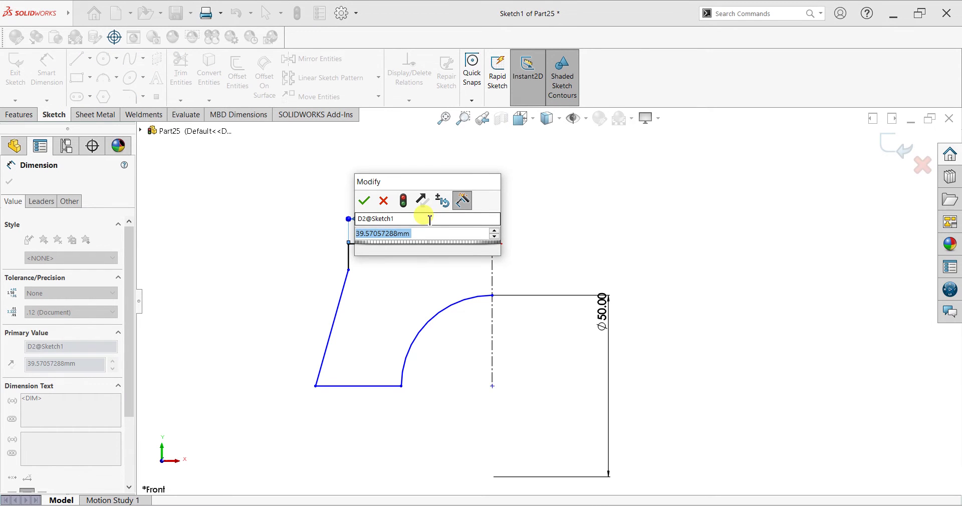
key(Return)
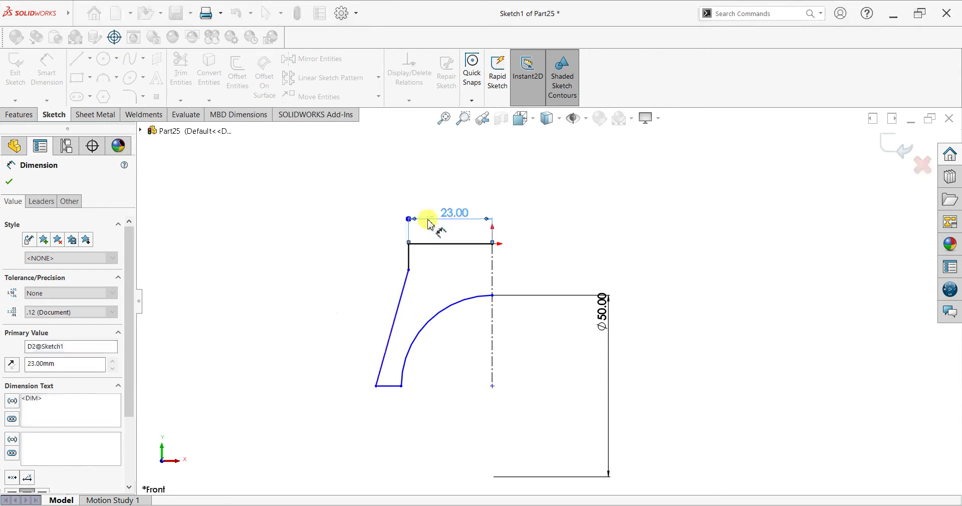
- Dimension the short vertical line's length as 4 mm
click(408, 256)
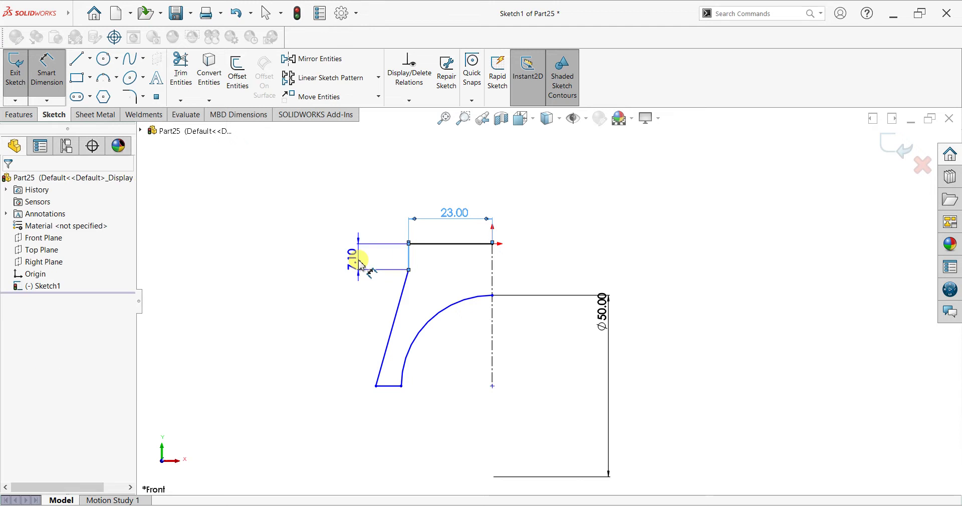
click(360, 264)
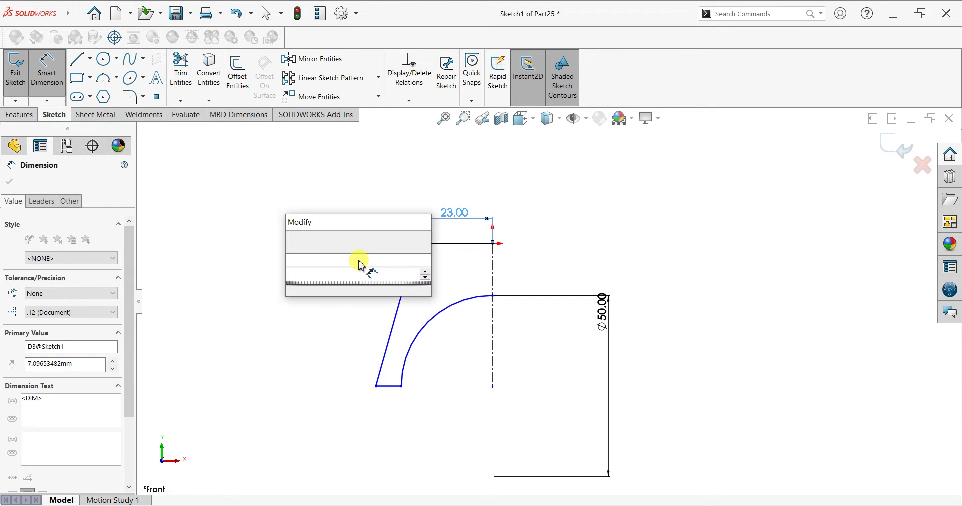
text(4)
key(Return)
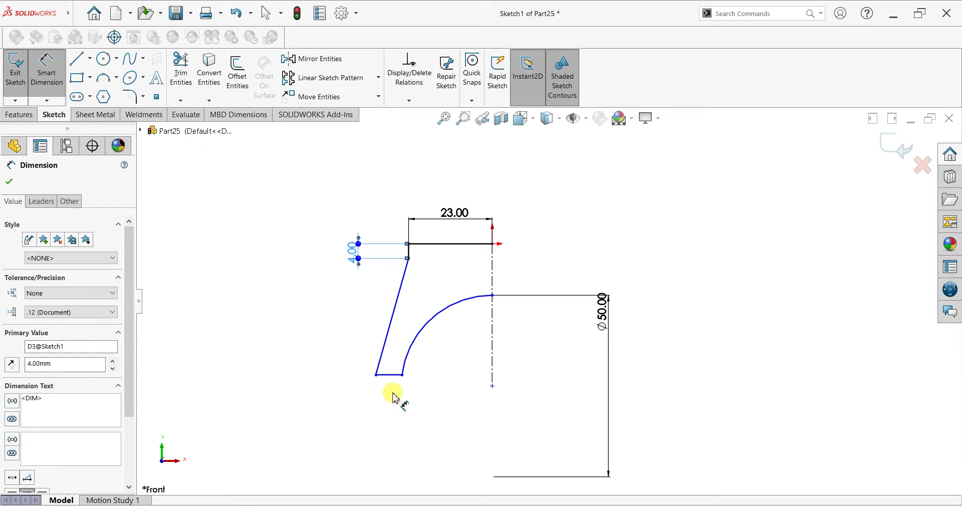
- Dimension the distance from the profile's lower outer corner to the centerline as 64/2 mm
click(375, 376)
click(492, 378)
click(444, 433)
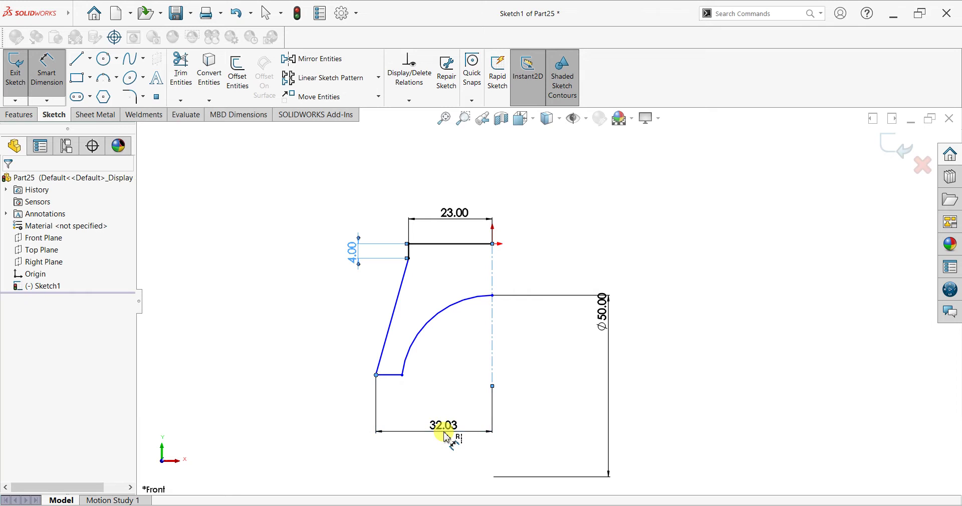
text(64/2)
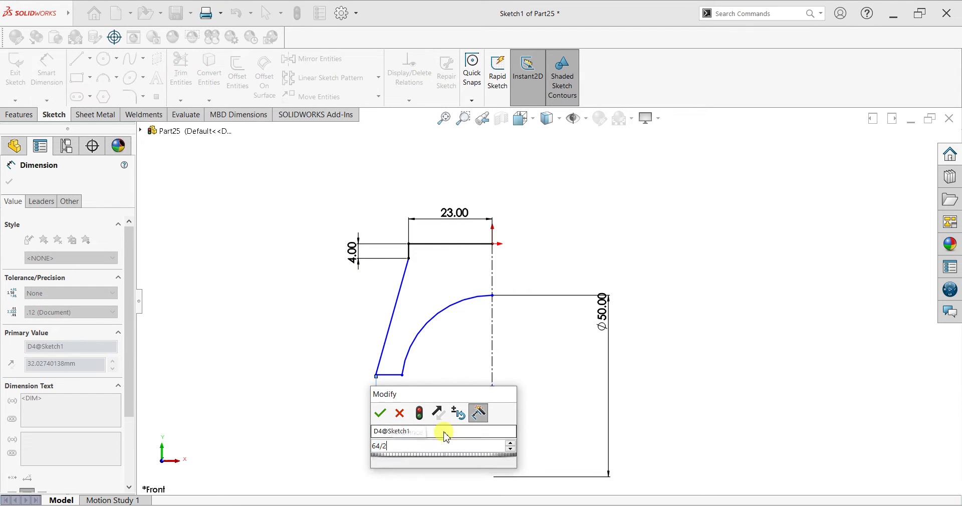
key(Return)
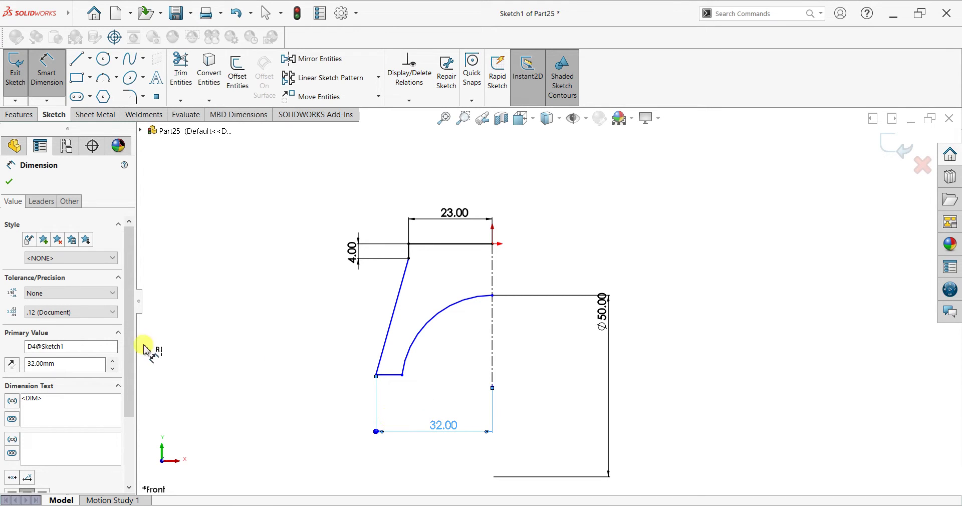
click(10, 181)
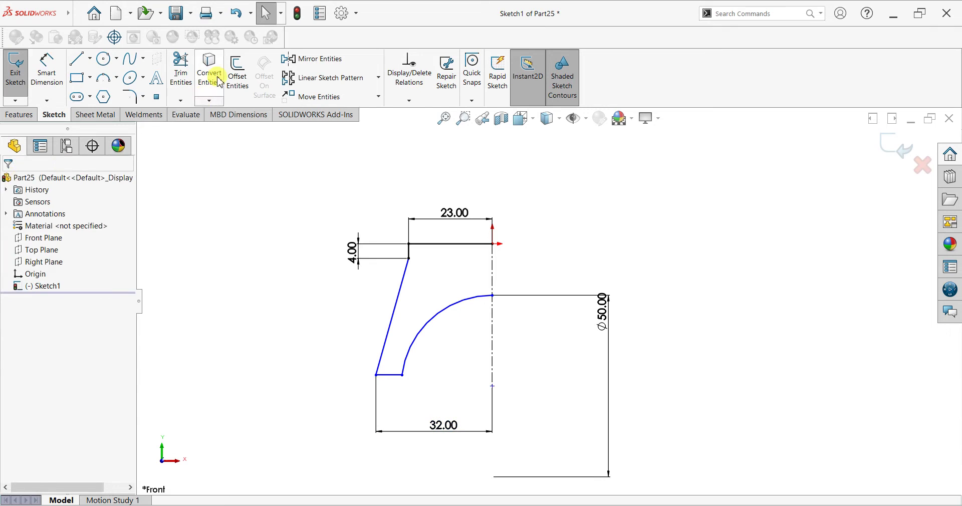
- Mirror the four profile lines and the arc about the vertical centerline, keeping the originals
click(313, 59)
drag(478, 199, 330, 474)
click(50, 371)
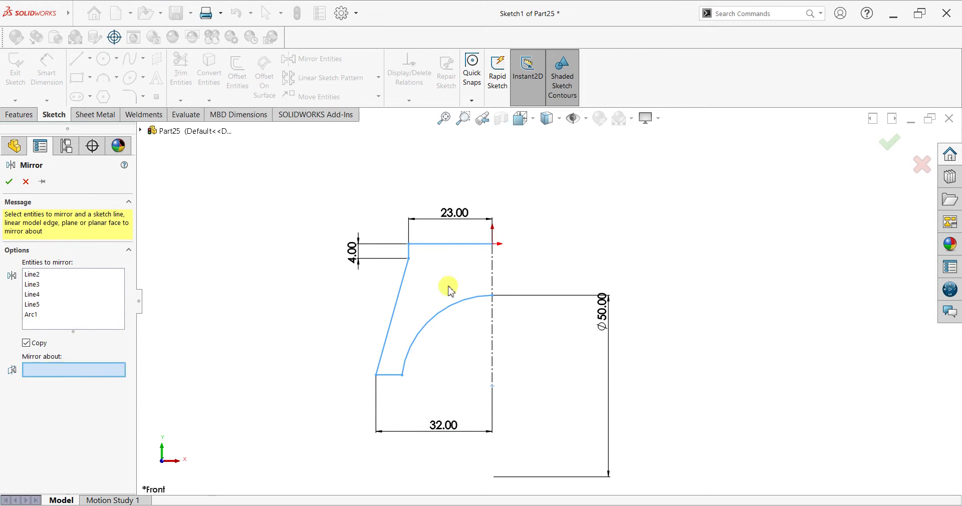
click(492, 271)
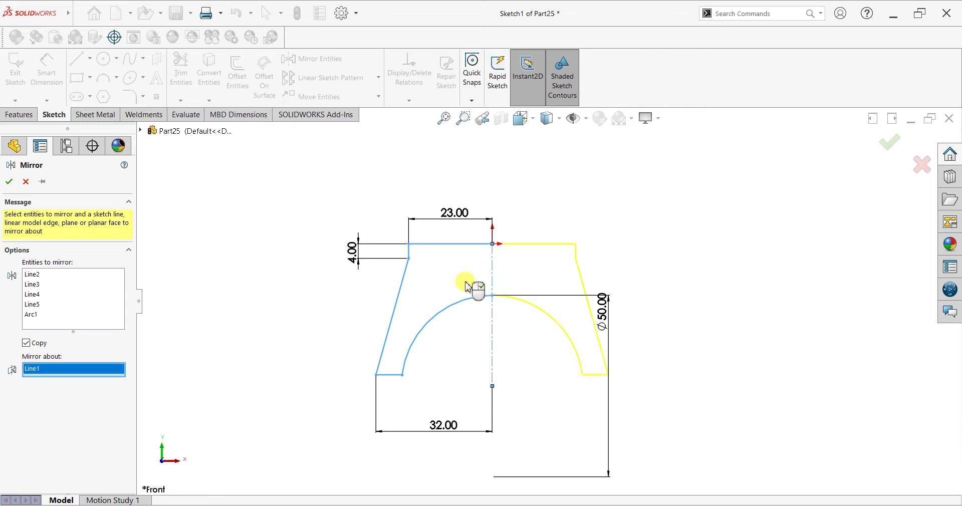
click(8, 183)
- Extrude the arched profile 40 mm with a Mid Plane end condition
click(18, 113)
click(21, 90)
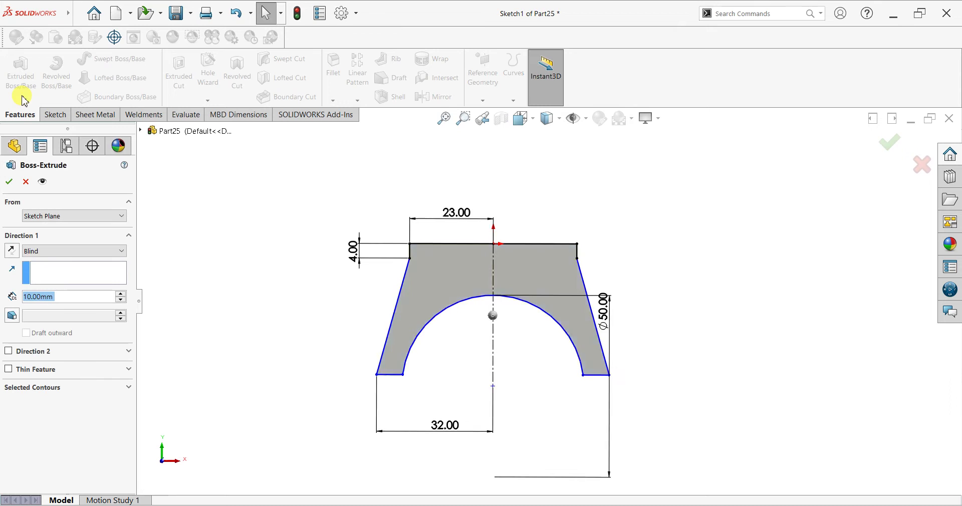
click(42, 252)
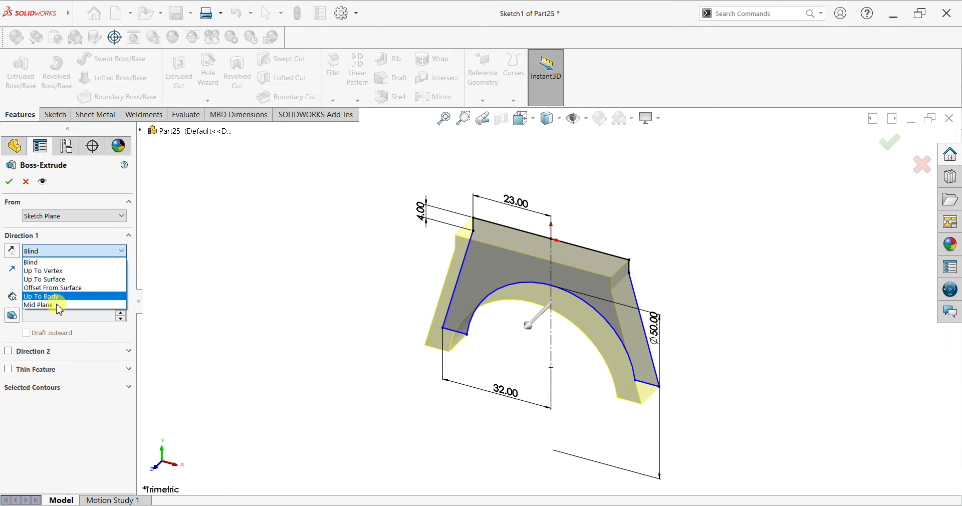
click(58, 309)
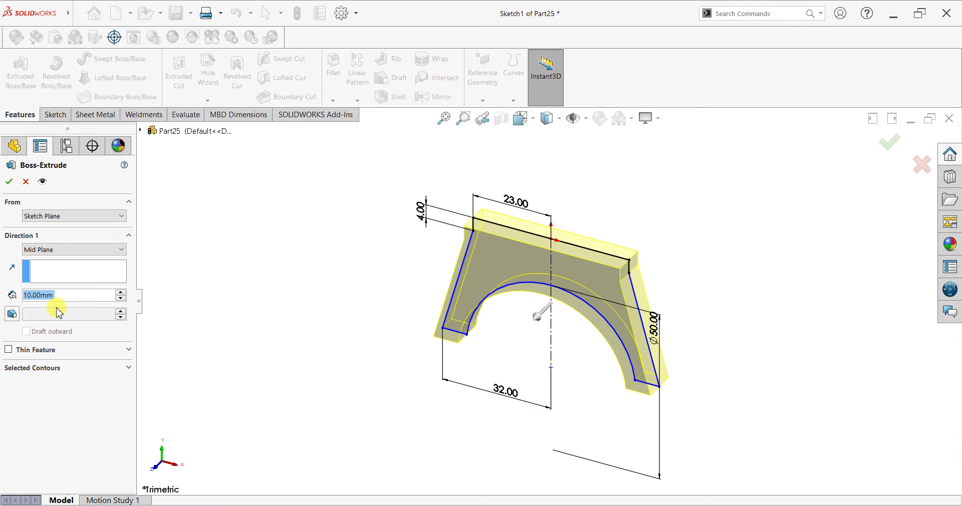
text(40)
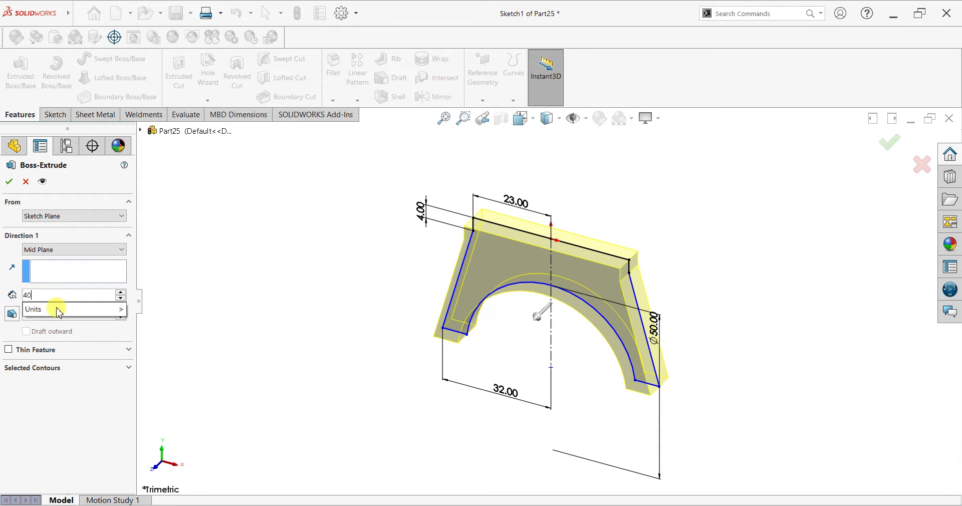
key(Return)
click(10, 182)
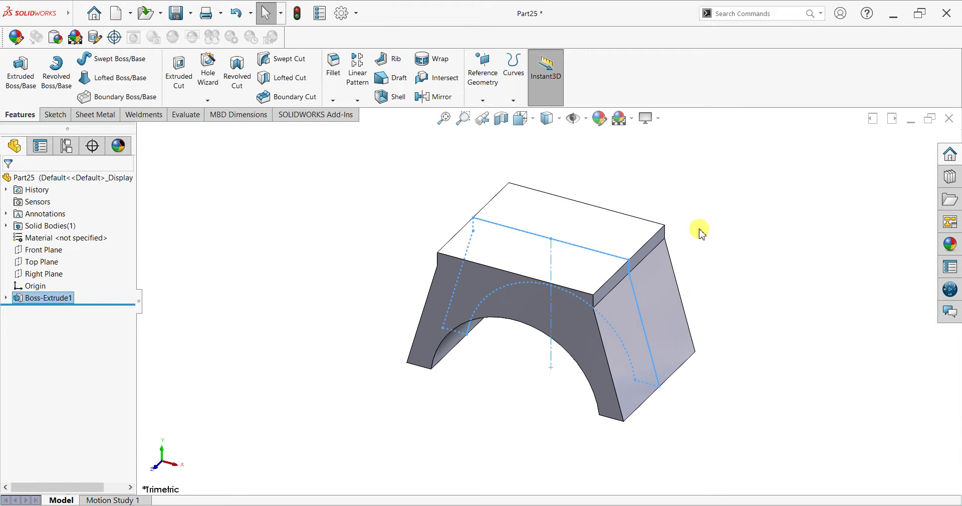
click(794, 190)
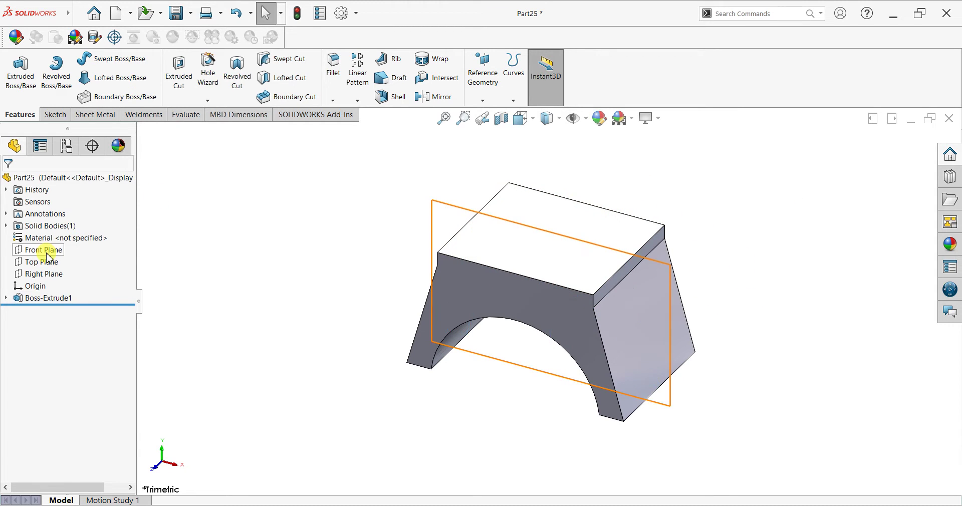
- Start a new sketch on the Right Plane, viewed face-on
click(45, 276)
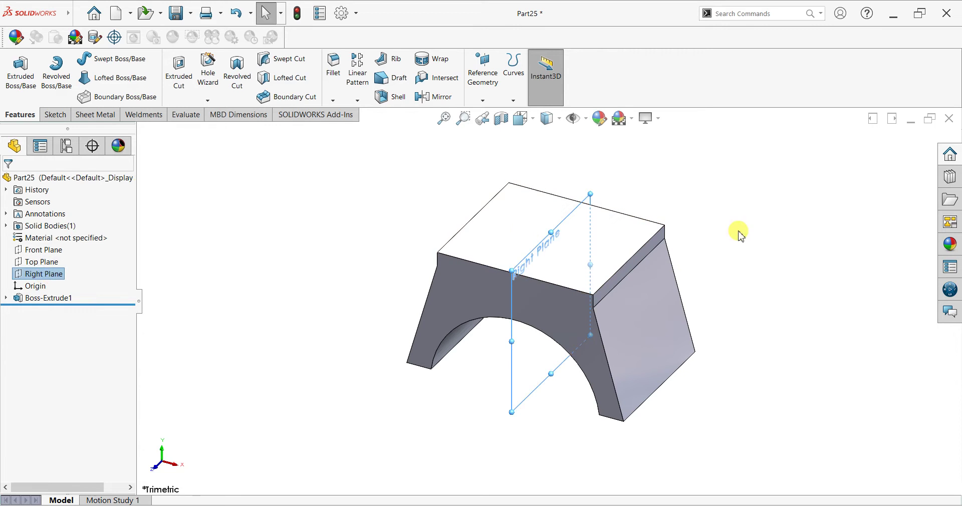
key(ctrl+8)
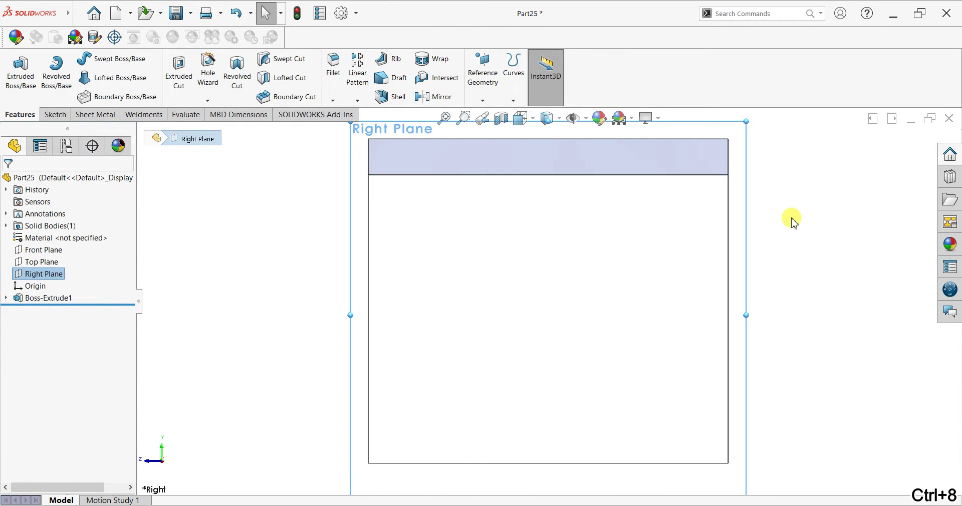
scroll(827, 306, down, 2)
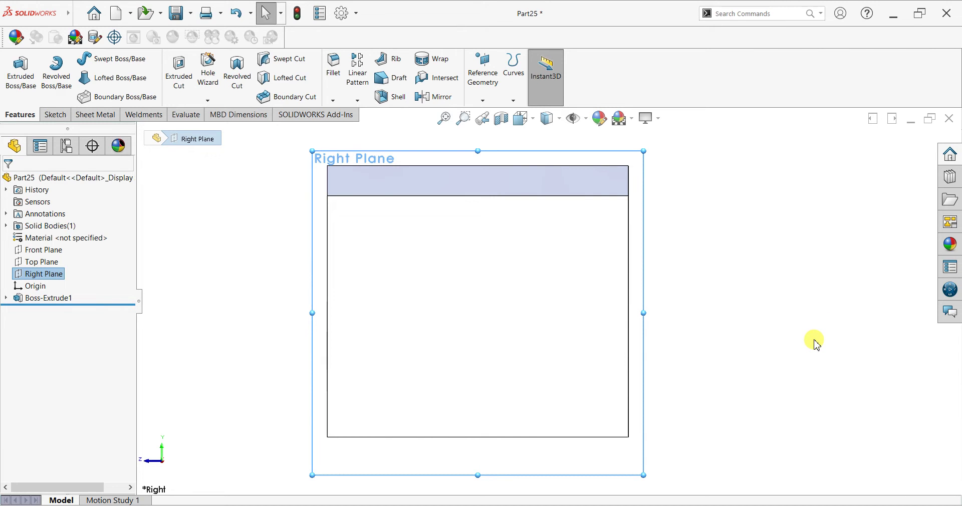
scroll(815, 342, up, 1)
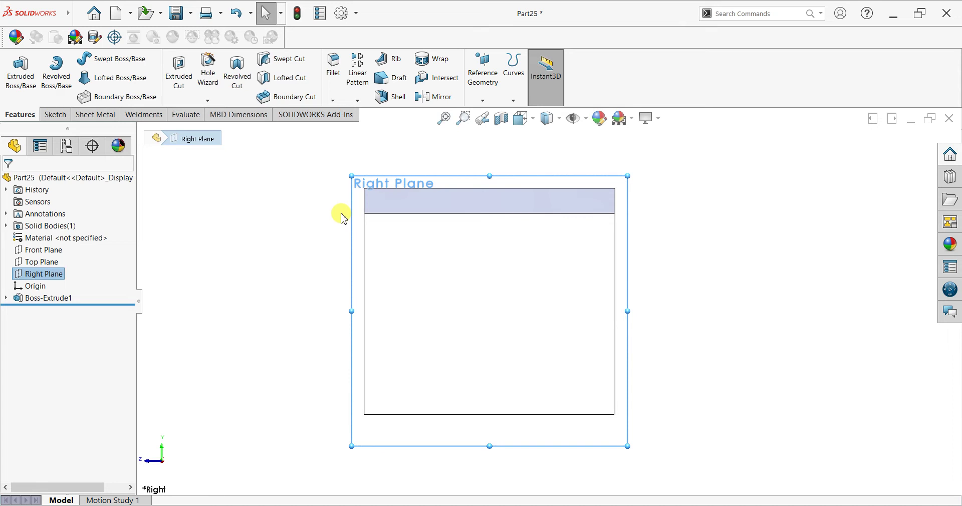
click(55, 114)
click(15, 81)
- Draw a vertical centerline from the origin down to the midpoint of the body's bottom edge
click(92, 59)
click(95, 88)
click(490, 189)
click(489, 415)
right_click(692, 246)
click(698, 252)
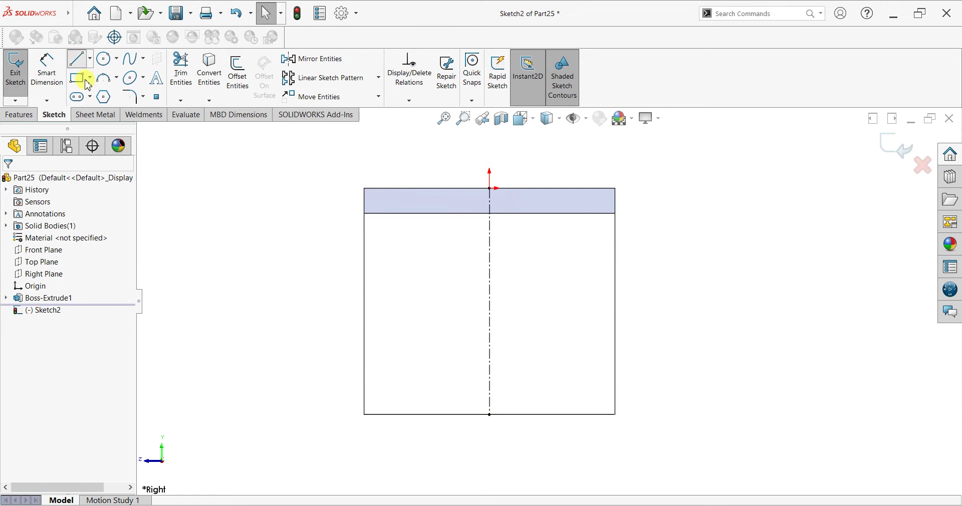
- Sketch a vertical line about 24.8 mm long down one side edge, an arc of about 11.3 mm radius, and a bottom line to the centerline
key(l)
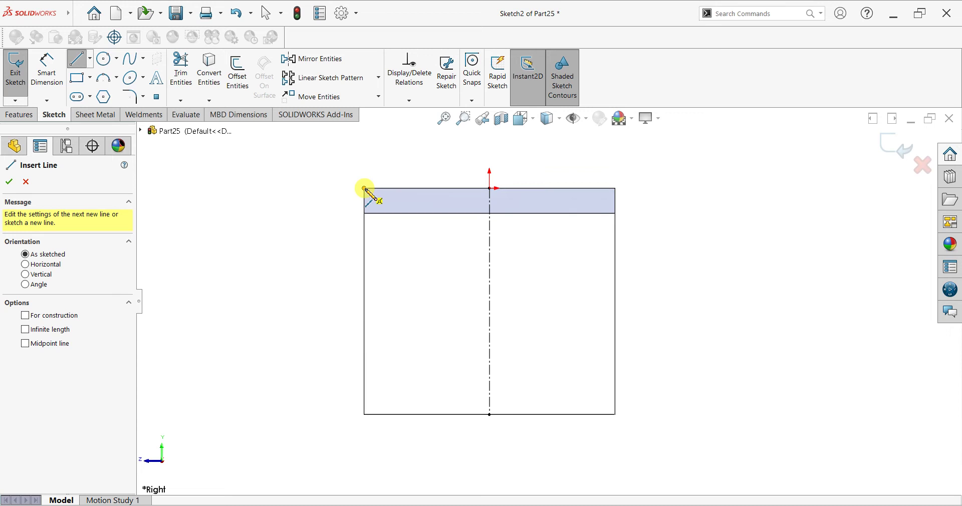
click(364, 214)
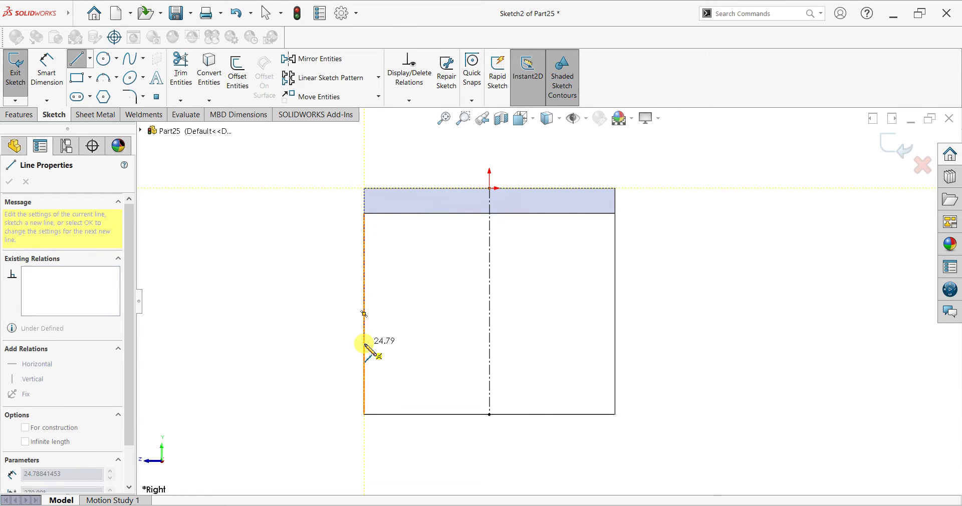
click(365, 345)
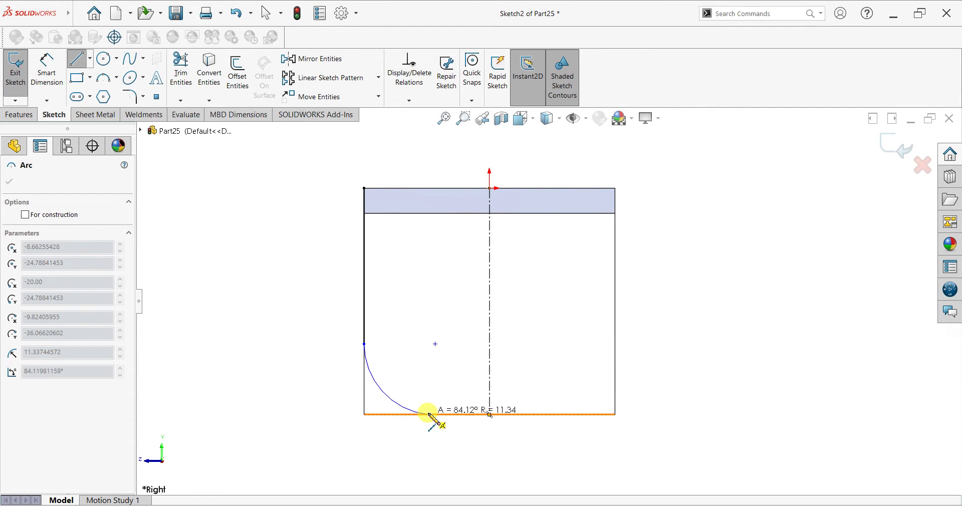
click(433, 414)
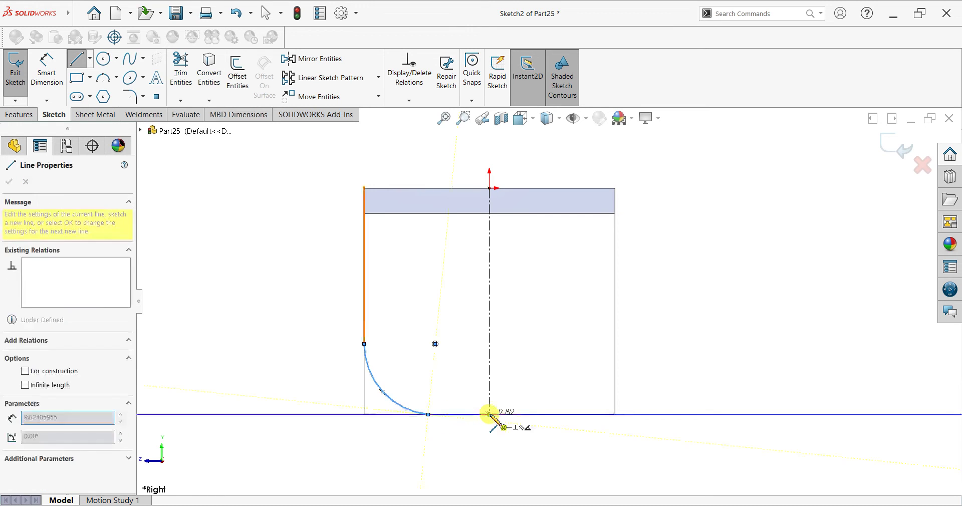
click(489, 414)
right_click(664, 282)
click(671, 291)
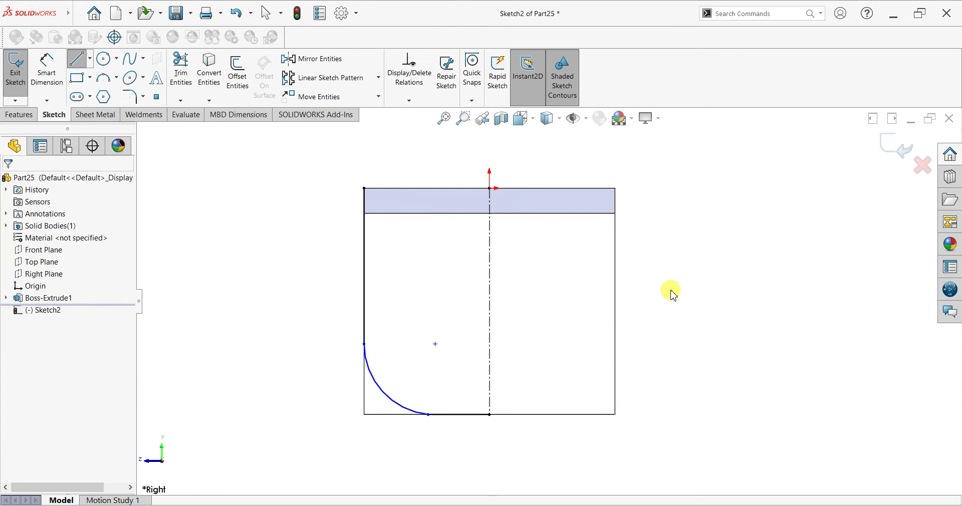
- Dimension the corner arc's radius as 15 mm
click(47, 69)
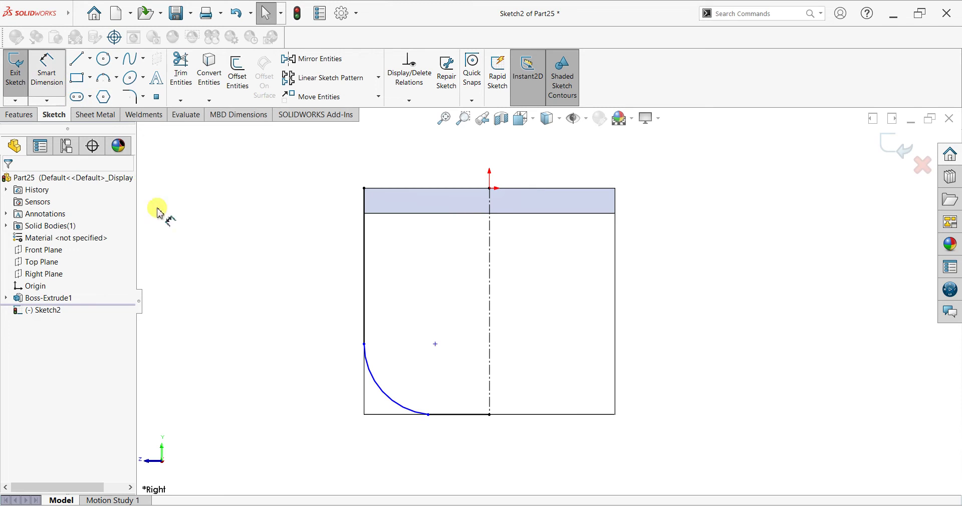
click(379, 393)
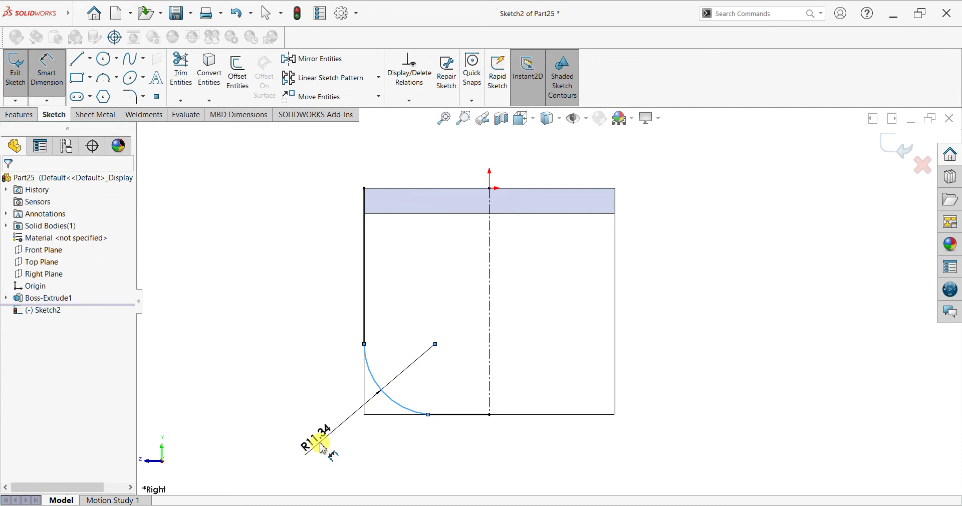
click(323, 447)
key(Return)
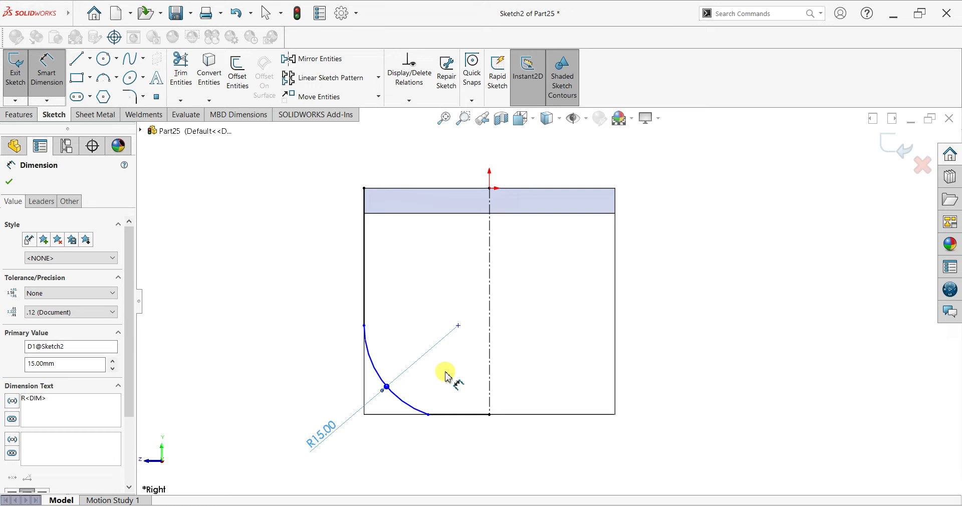
key(Escape)
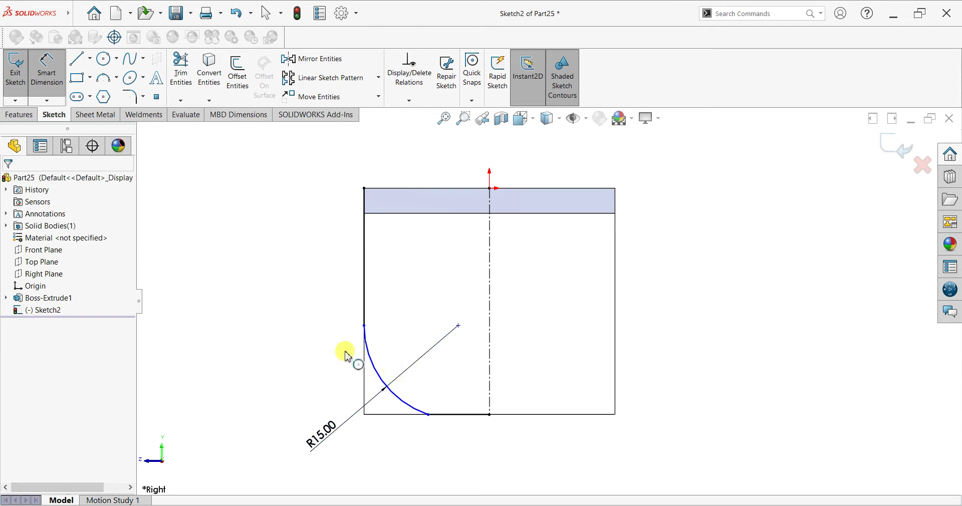
key(Escape)
- Check the relations between the corner arc and the vertical side line
click(363, 328)
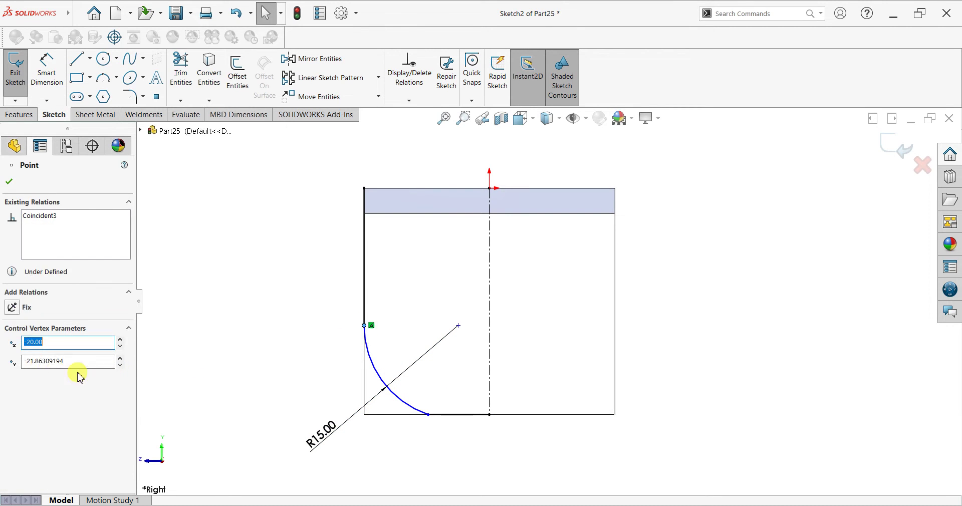
key(Escape)
click(366, 340)
click(365, 311)
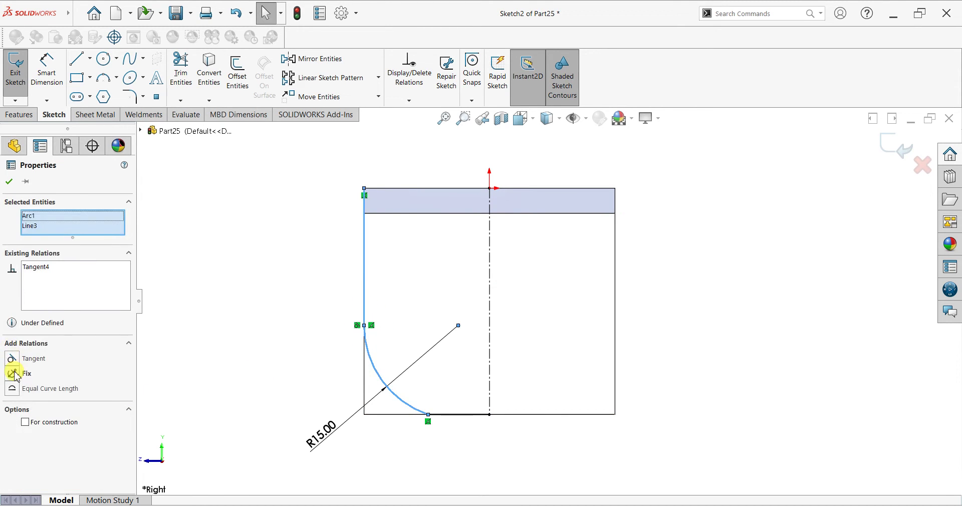
click(10, 182)
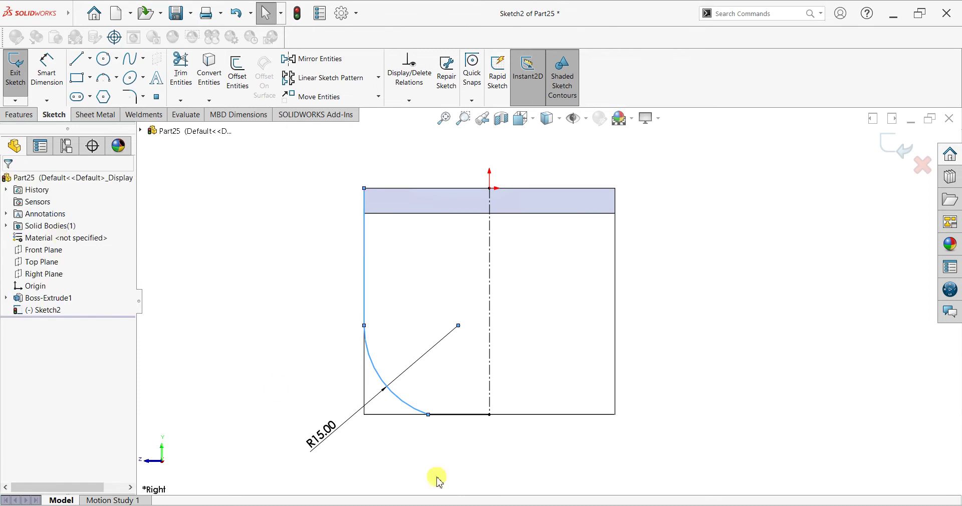
- Add a tangent relation between the corner arc and the short horizontal bottom line
click(420, 414)
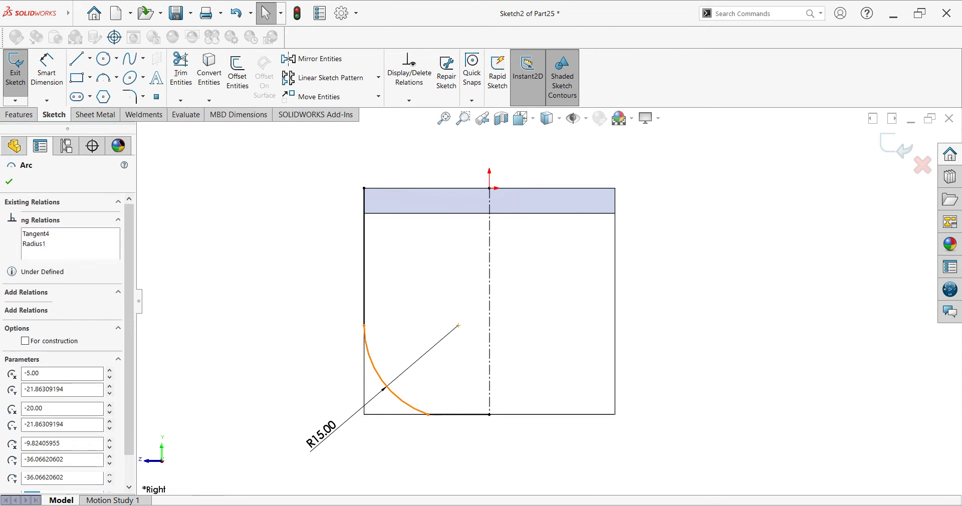
ctrl+click(441, 416)
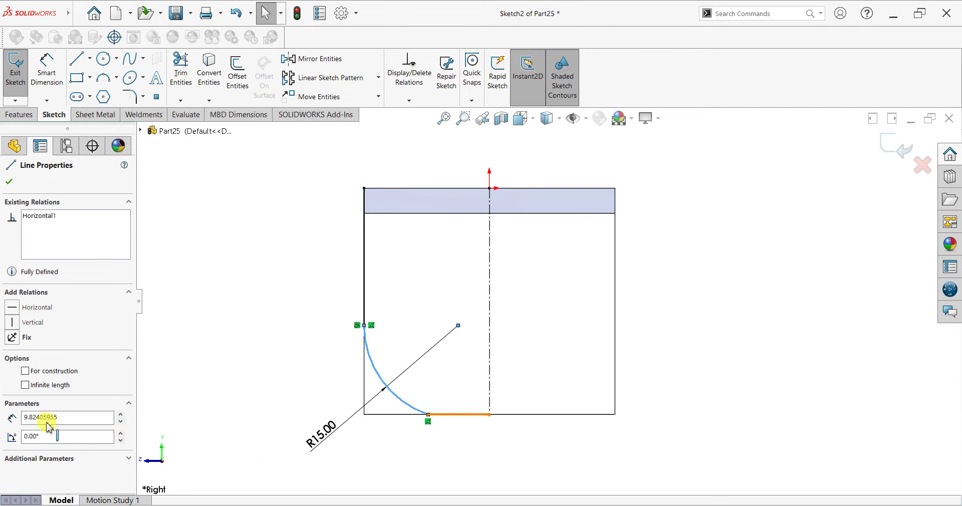
click(13, 359)
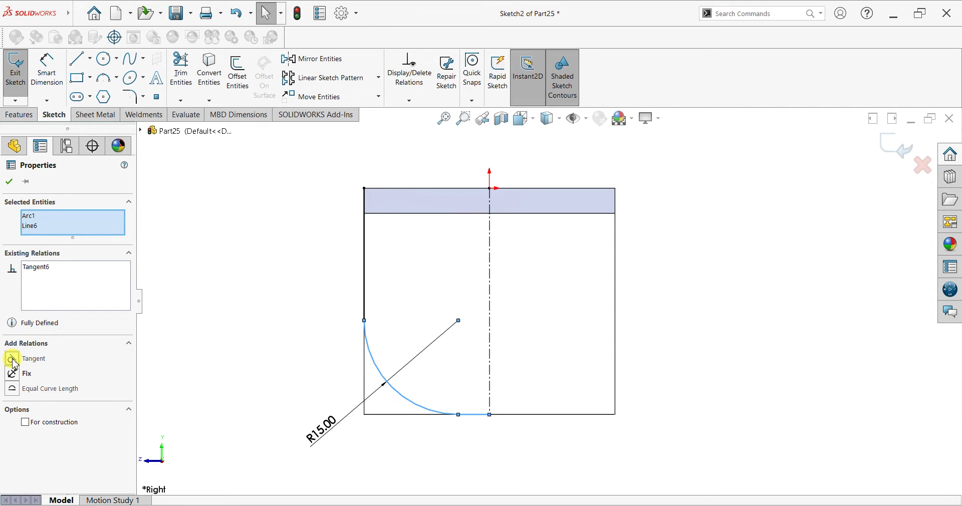
click(10, 183)
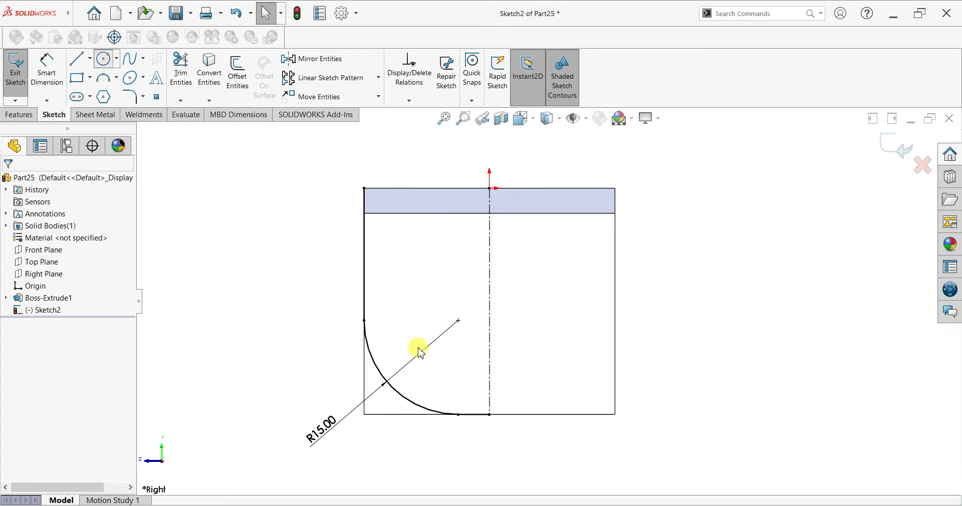
- Draw a circle centered on the lower part of the centerline and dimension its diameter as 8.5 mm
click(489, 355)
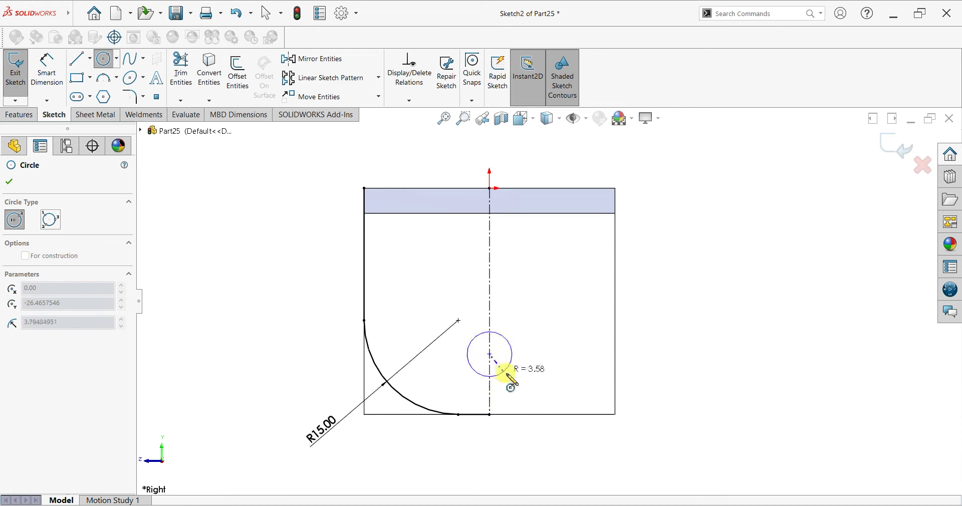
click(505, 373)
click(47, 71)
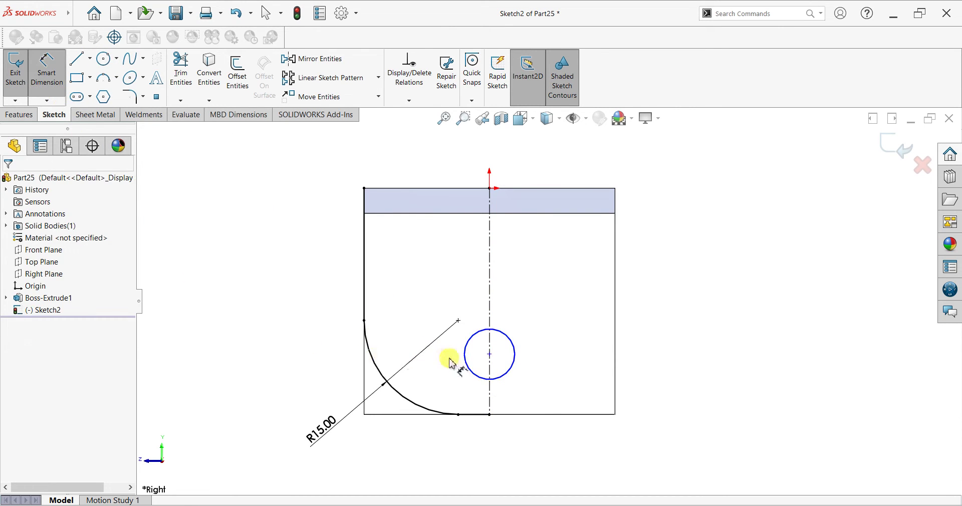
click(510, 376)
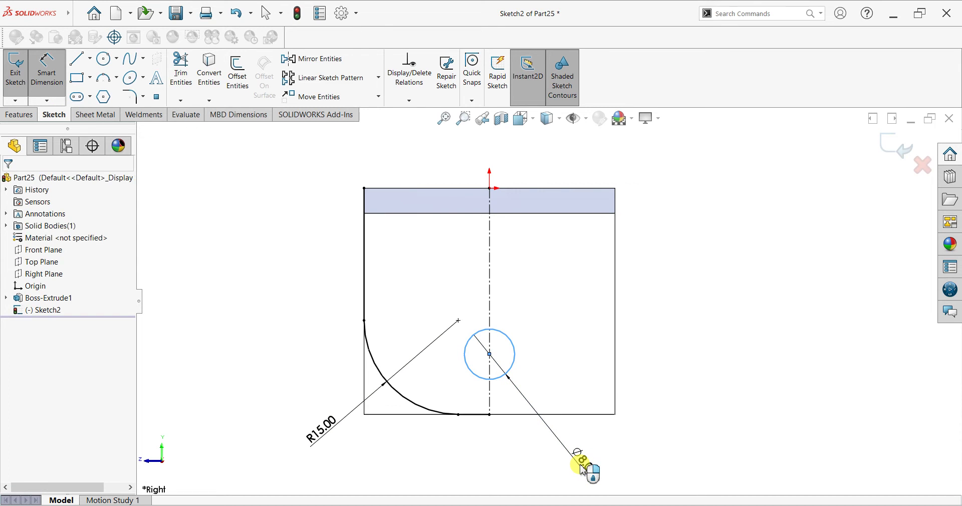
click(581, 469)
key(Return)
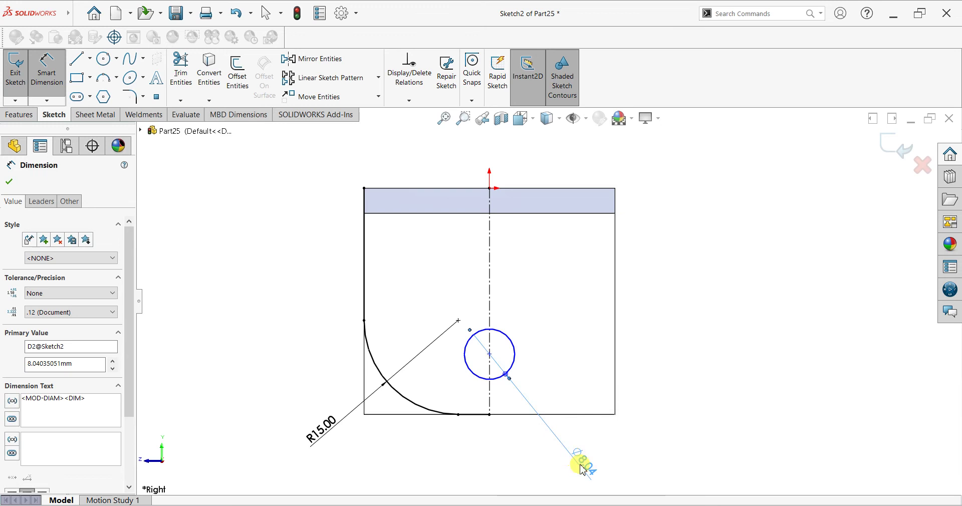
- Dimension the vertical distance from the body's top edge to the circle's center
click(525, 196)
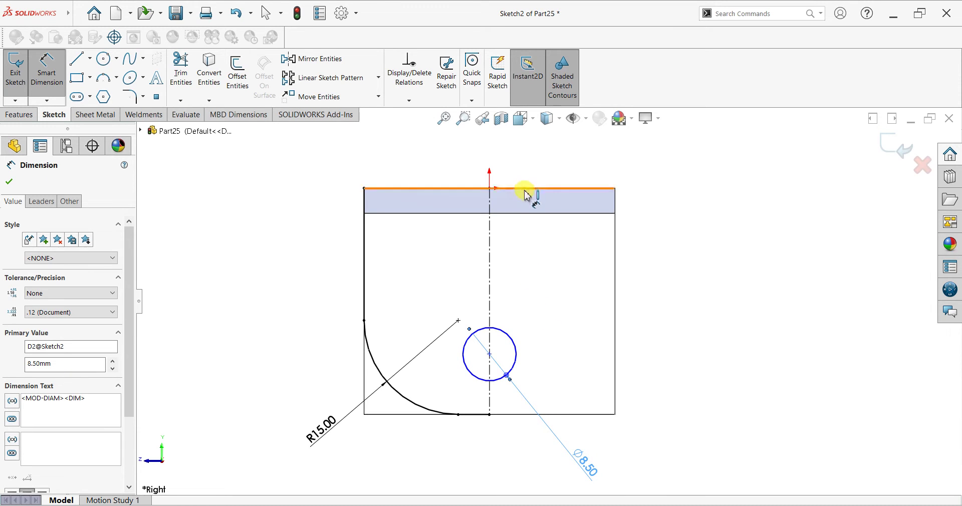
click(625, 356)
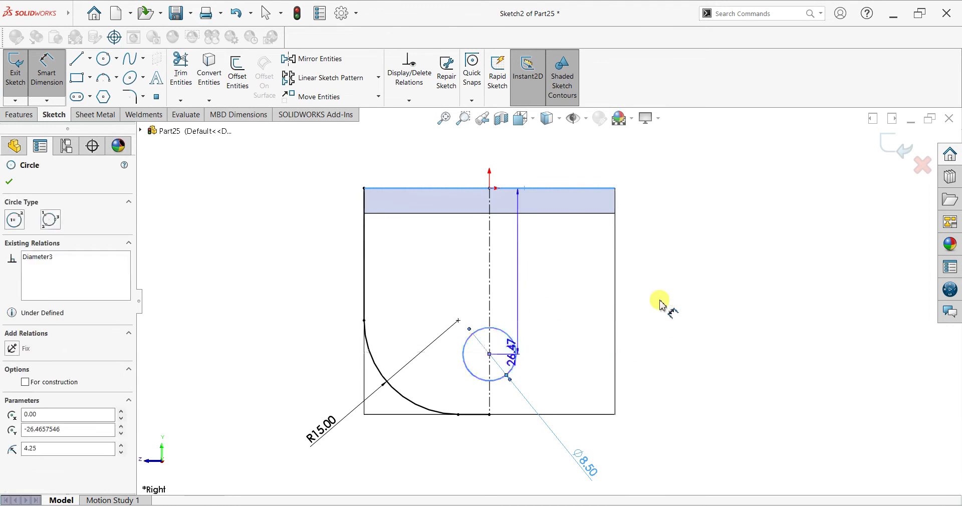
click(661, 304)
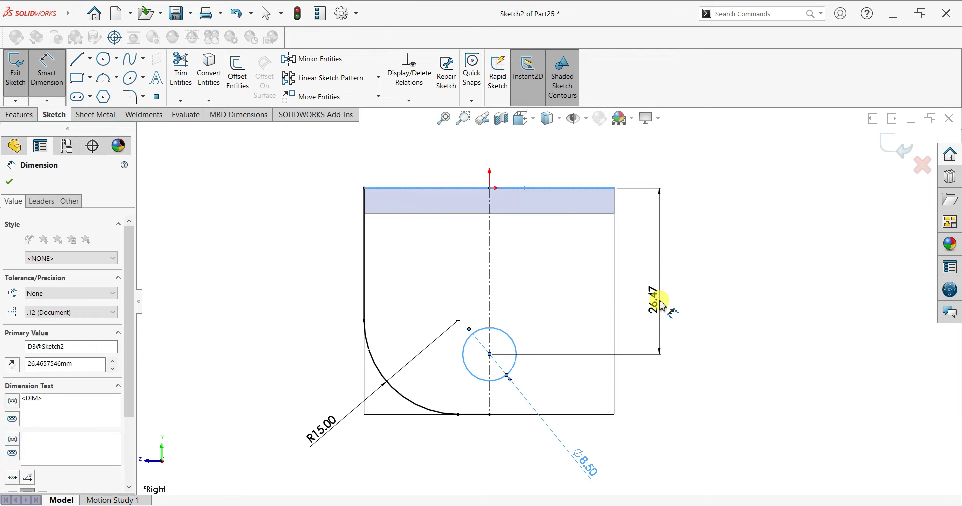
key(Return)
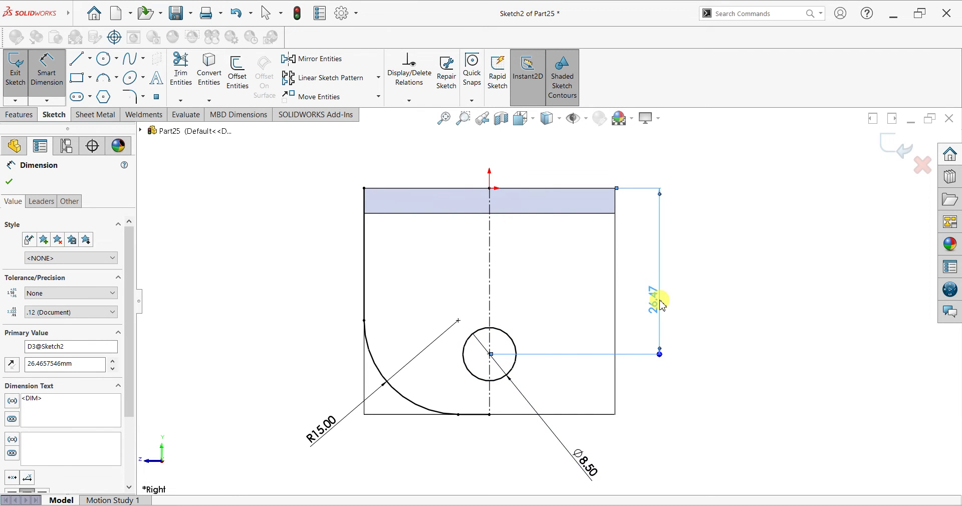
- Set the circle's distance from the body's top edge to 27 mm, and mirror the side line, corner arc and bottom line about the centerline
click(8, 184)
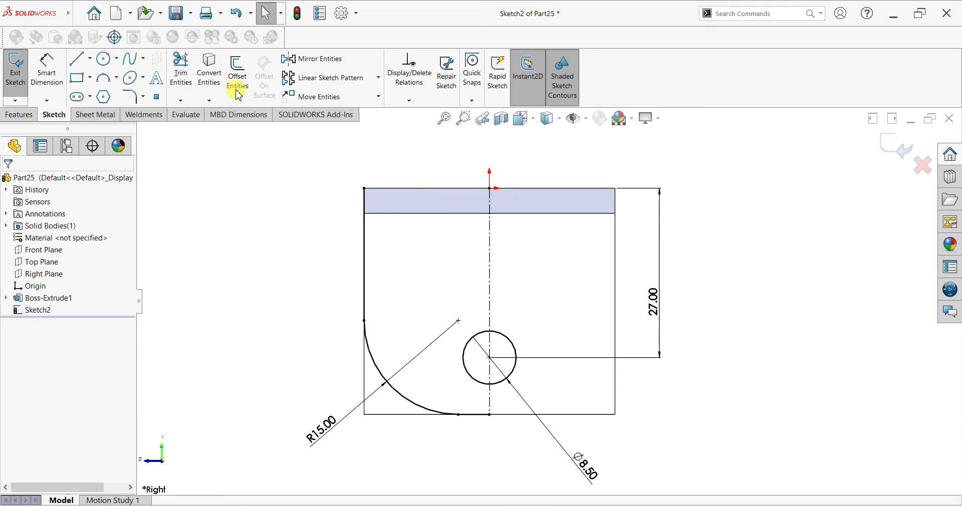
click(312, 60)
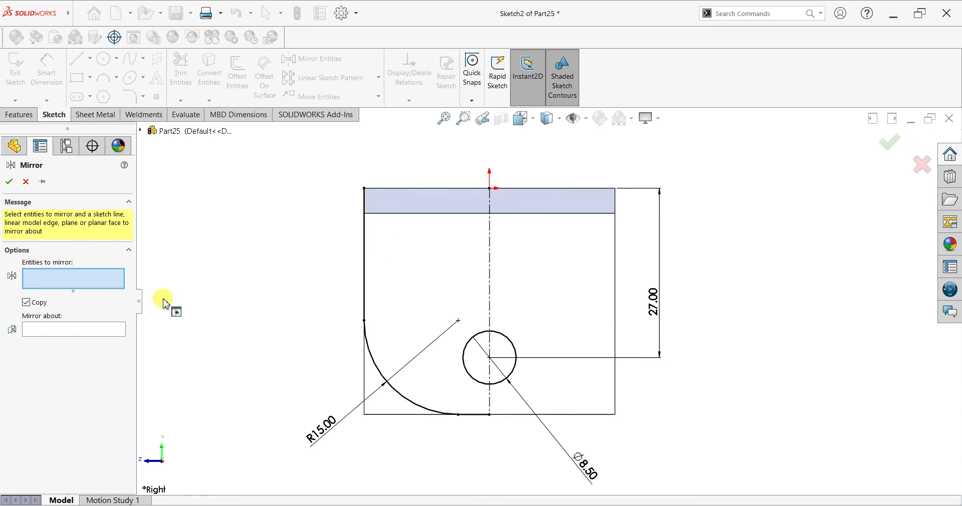
click(364, 281)
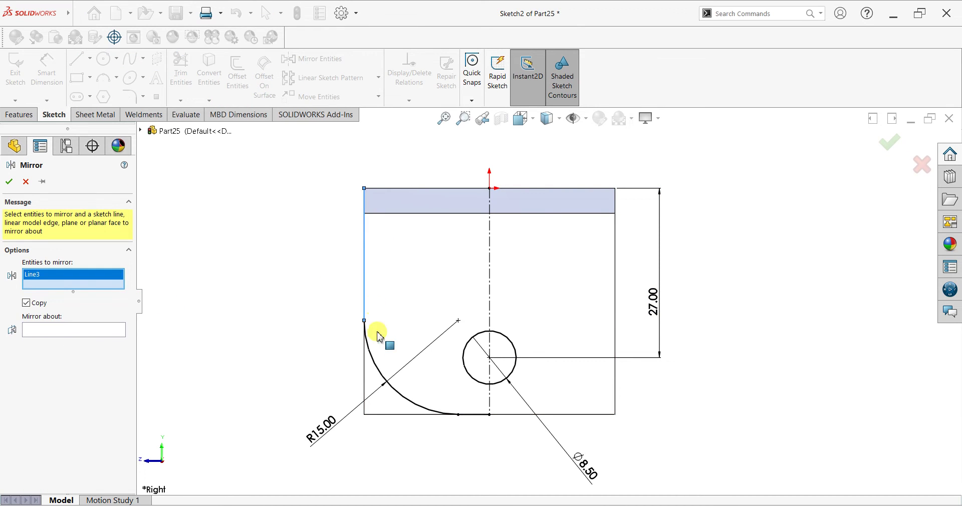
click(372, 357)
click(473, 414)
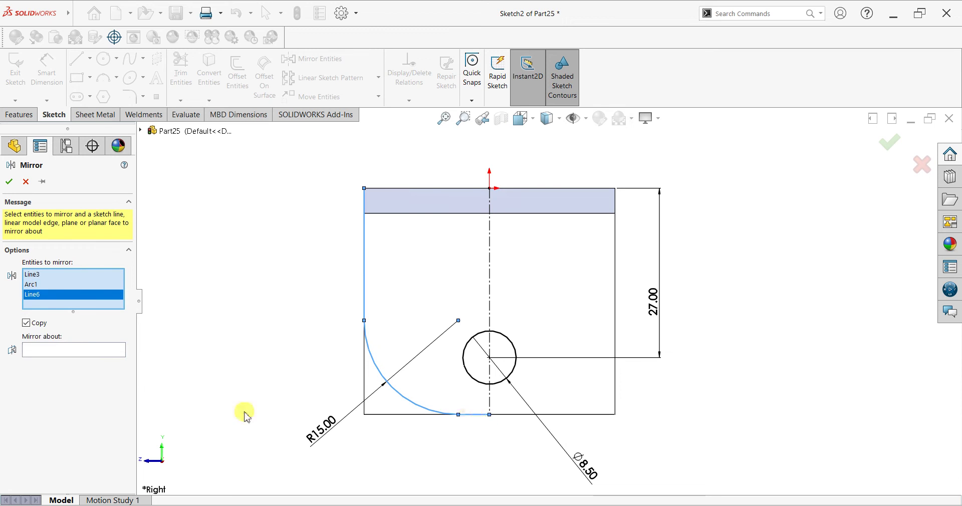
click(93, 352)
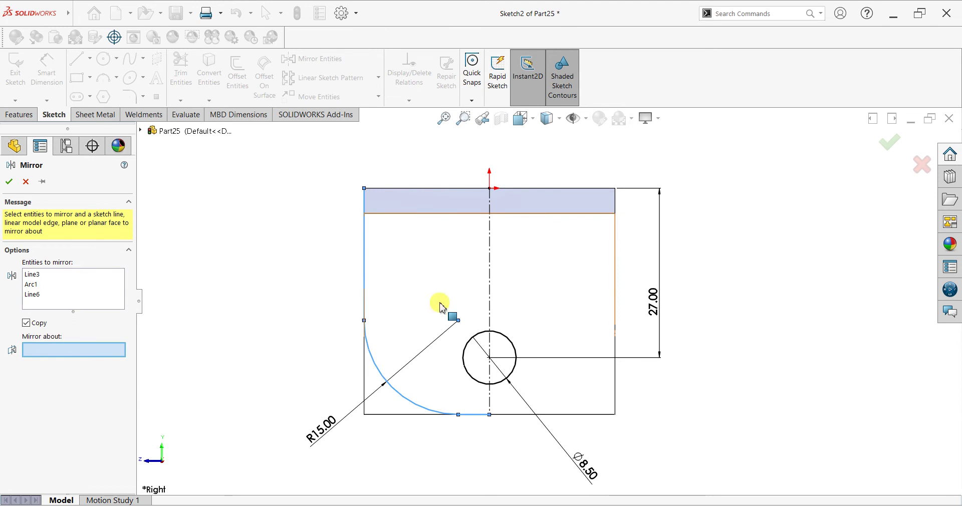
click(489, 296)
click(10, 181)
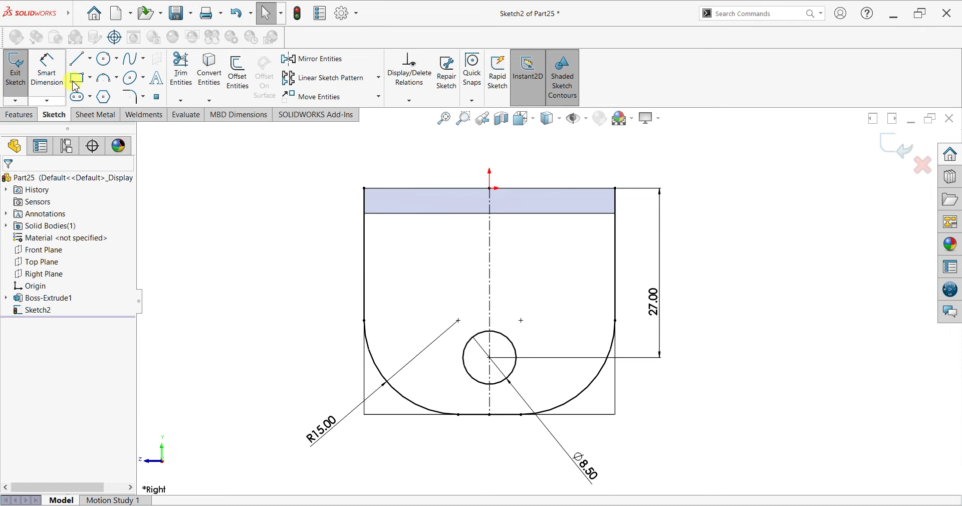
- Sketch four connected lines outside the body from the top left corner around to the arc's bottom end, about 6 mm beyond its edges
click(364, 188)
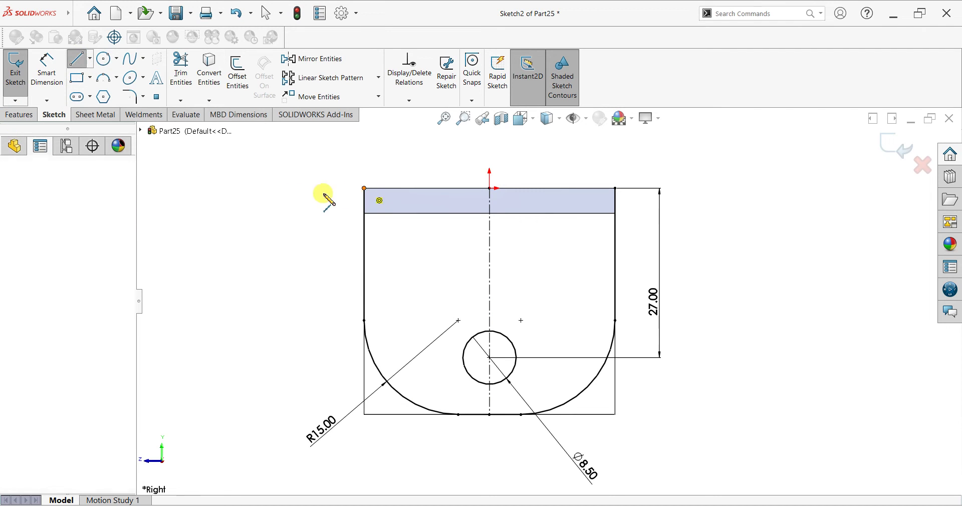
click(327, 188)
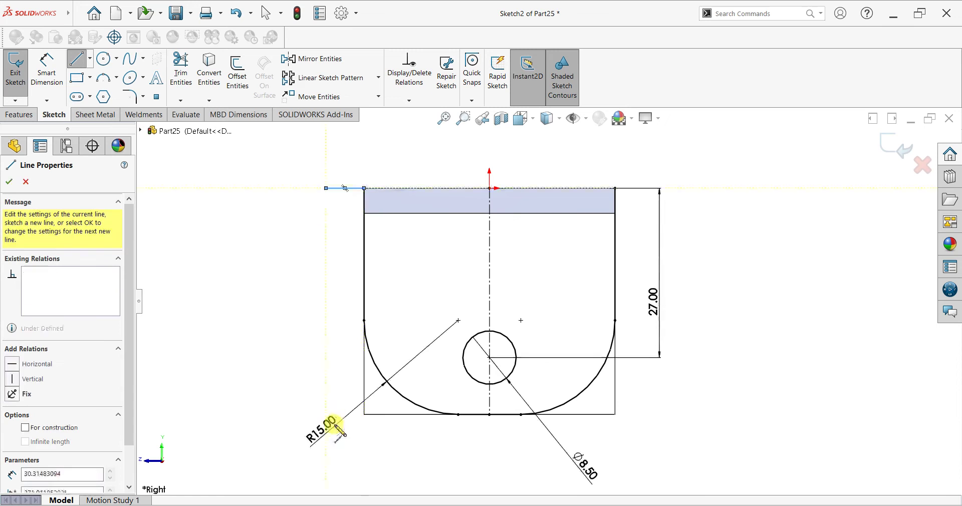
click(322, 453)
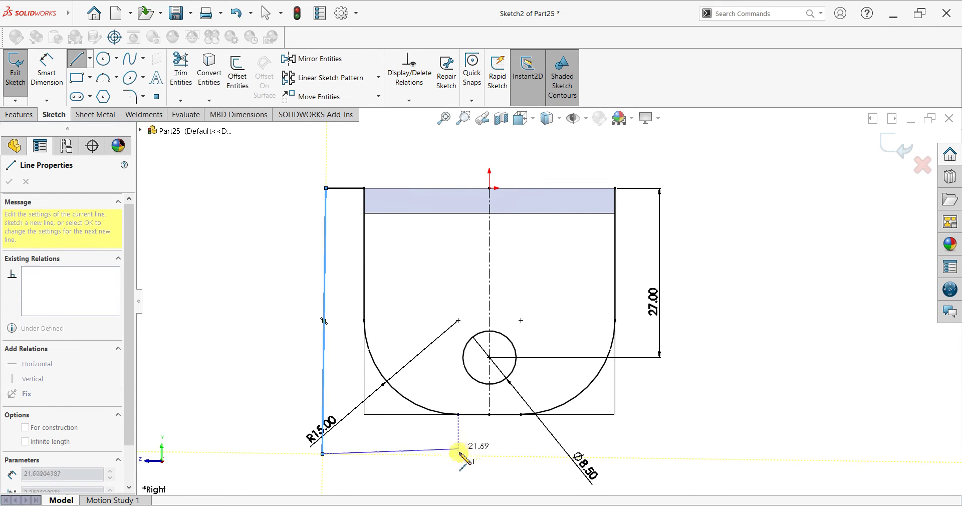
click(458, 454)
click(458, 414)
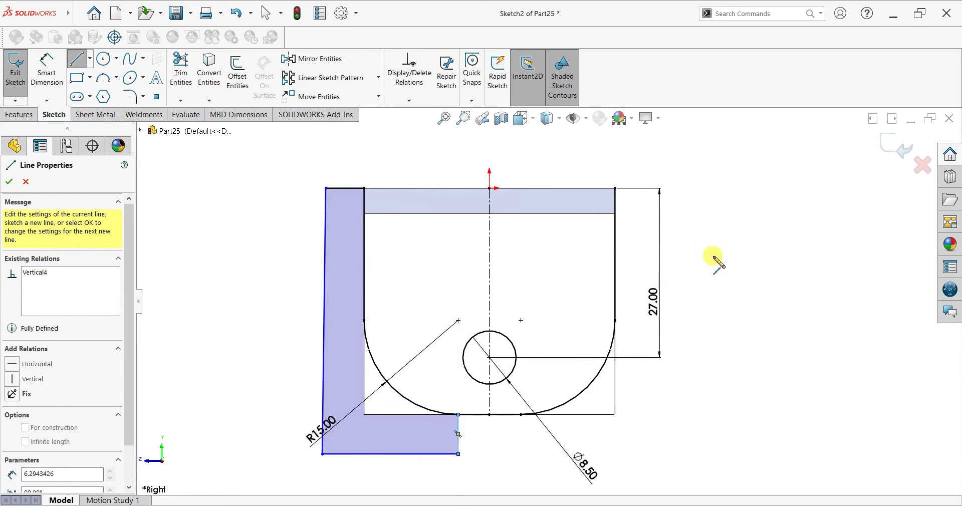
key(Escape)
- Mirror the four outer boundary lines about the vertical centerline
click(296, 59)
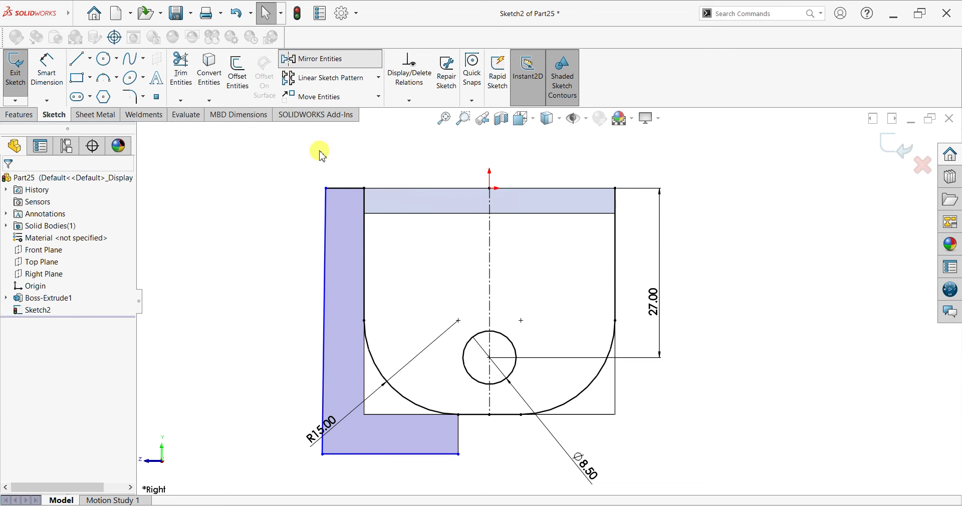
click(345, 189)
click(325, 236)
click(359, 454)
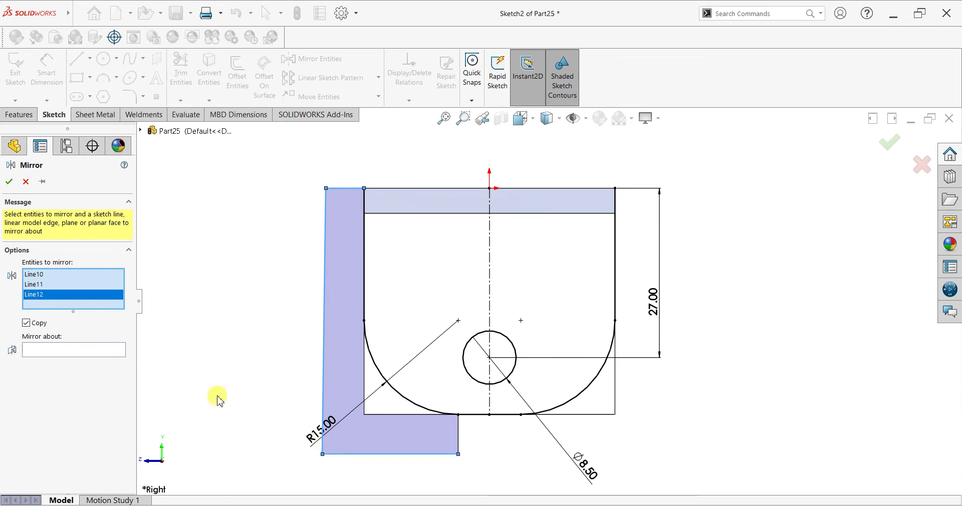
click(90, 351)
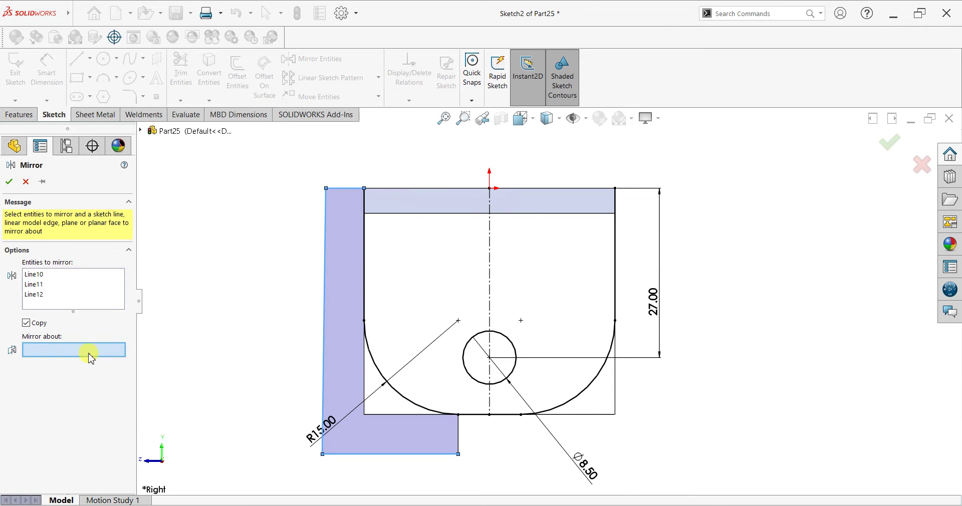
click(491, 293)
click(99, 297)
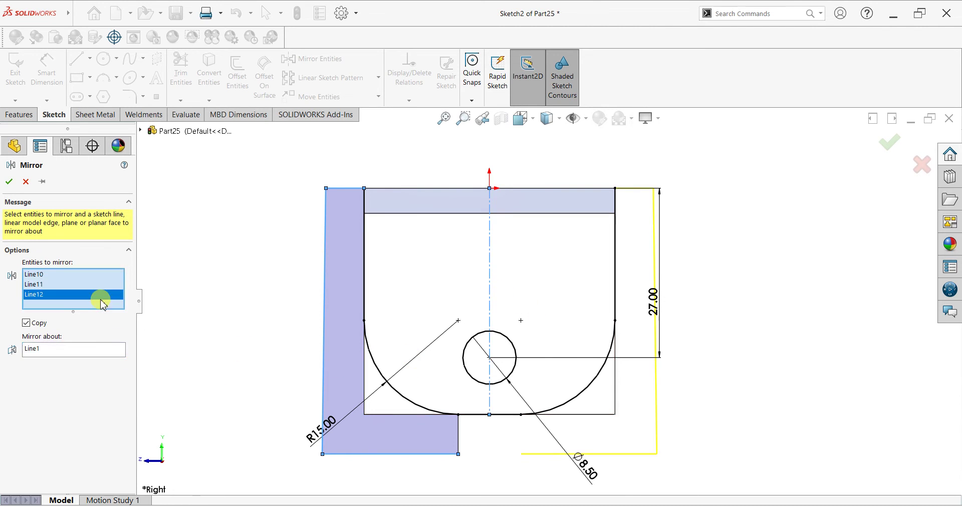
click(459, 432)
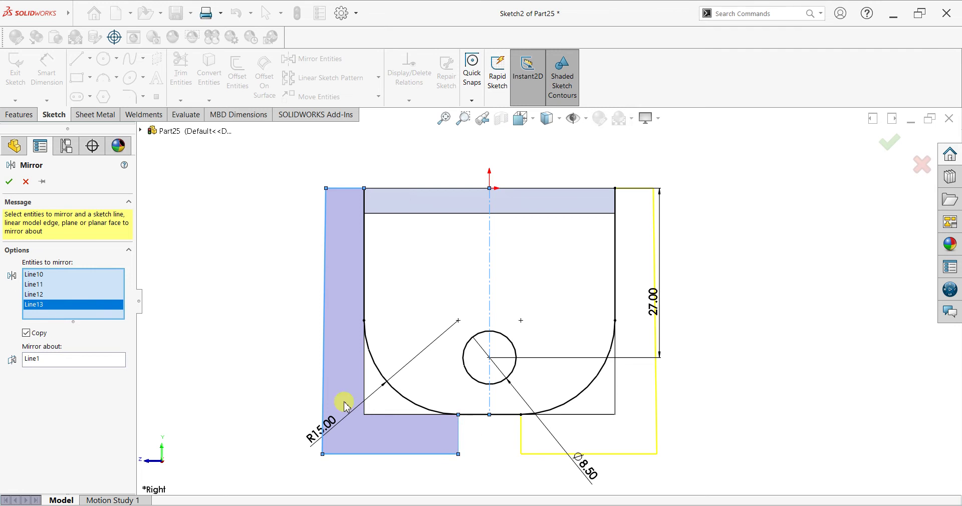
click(10, 183)
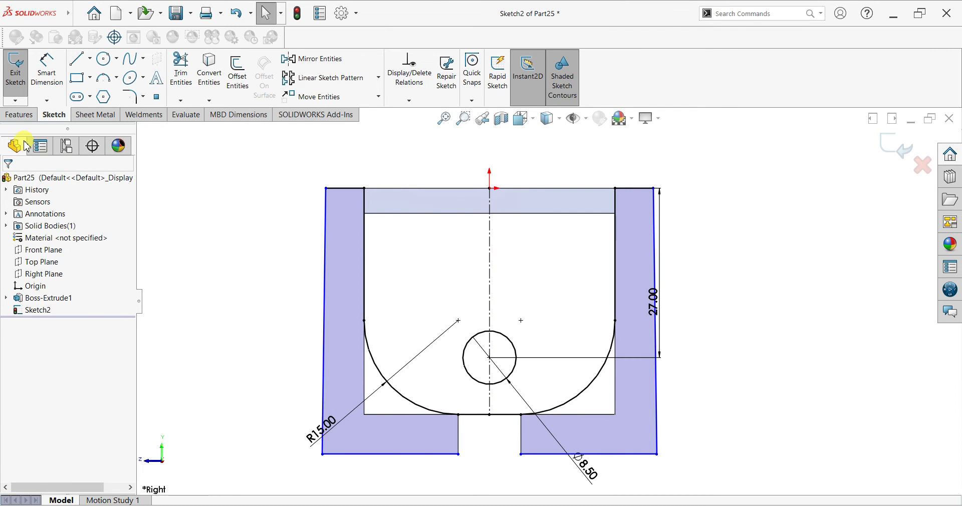
- Start an extruded cut with the two outer corner regions and both halves of the circle as its contours
click(19, 114)
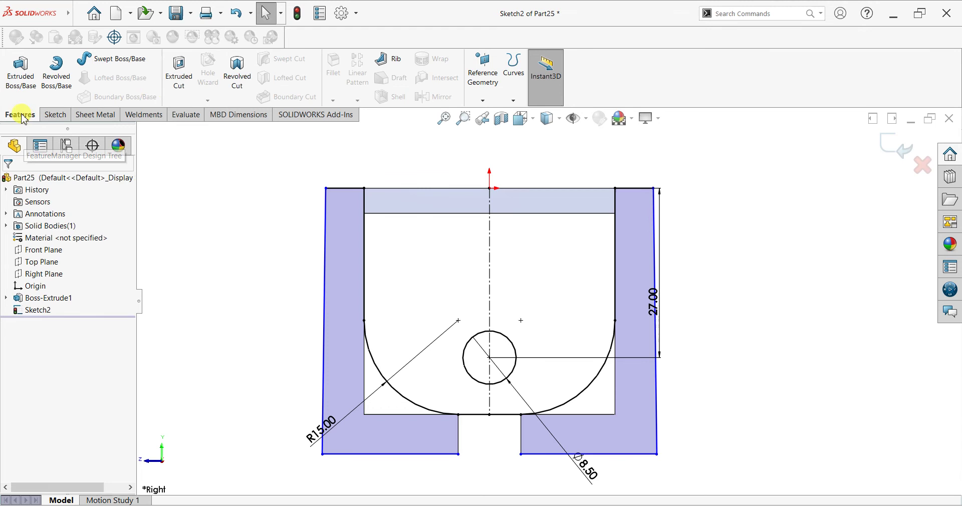
click(180, 83)
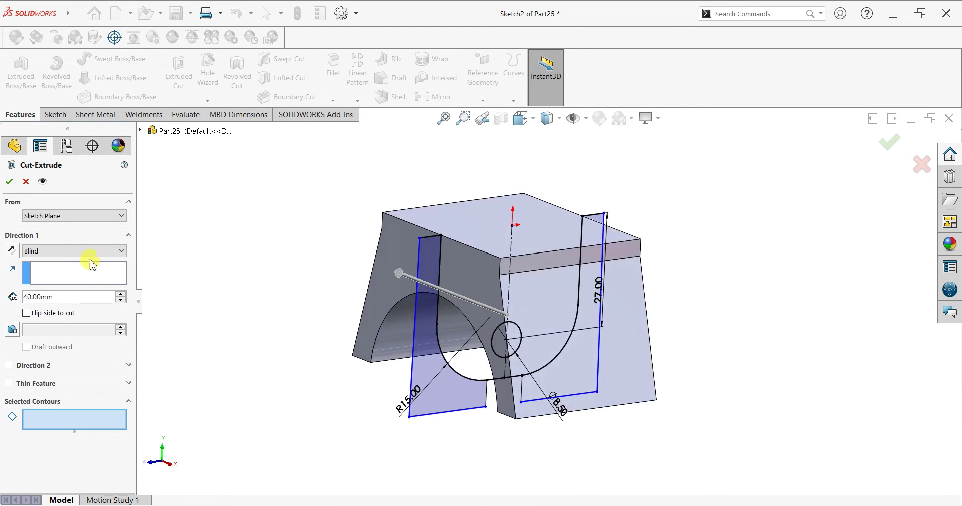
click(75, 251)
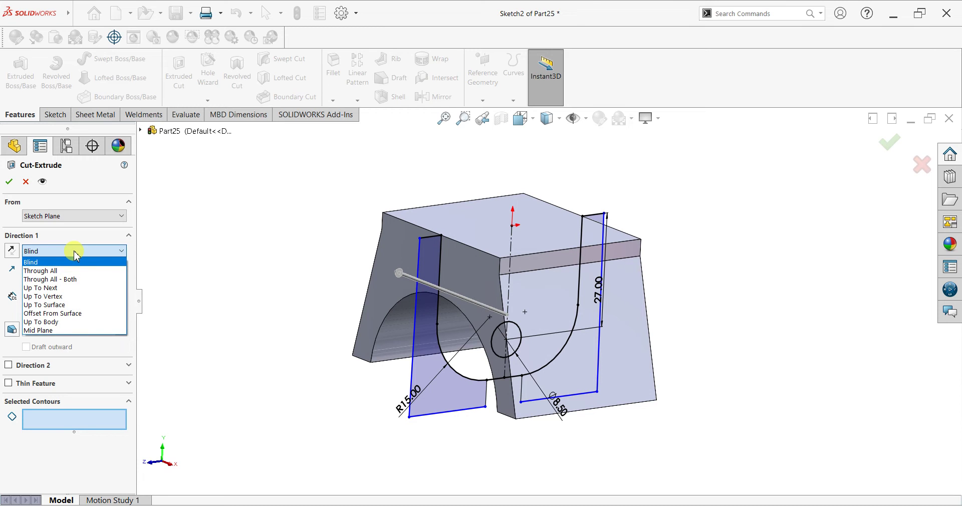
click(53, 338)
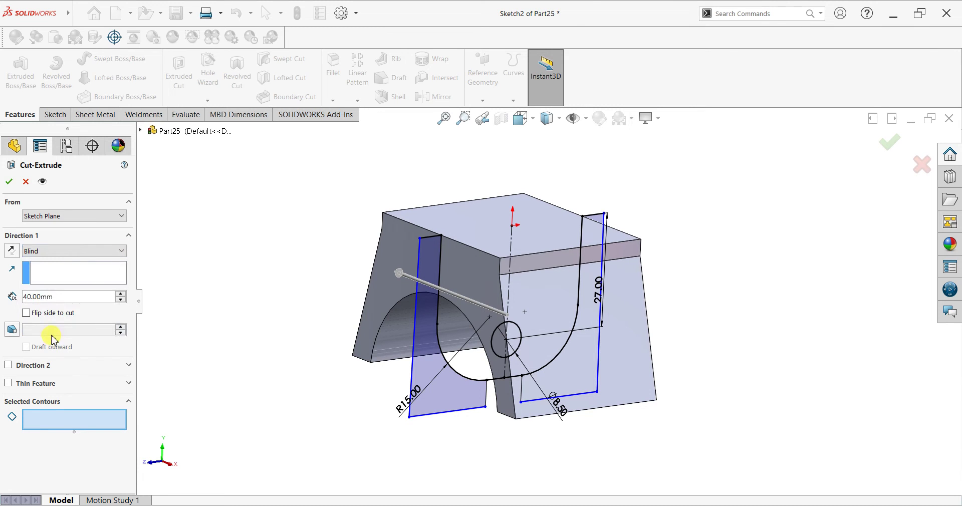
click(456, 395)
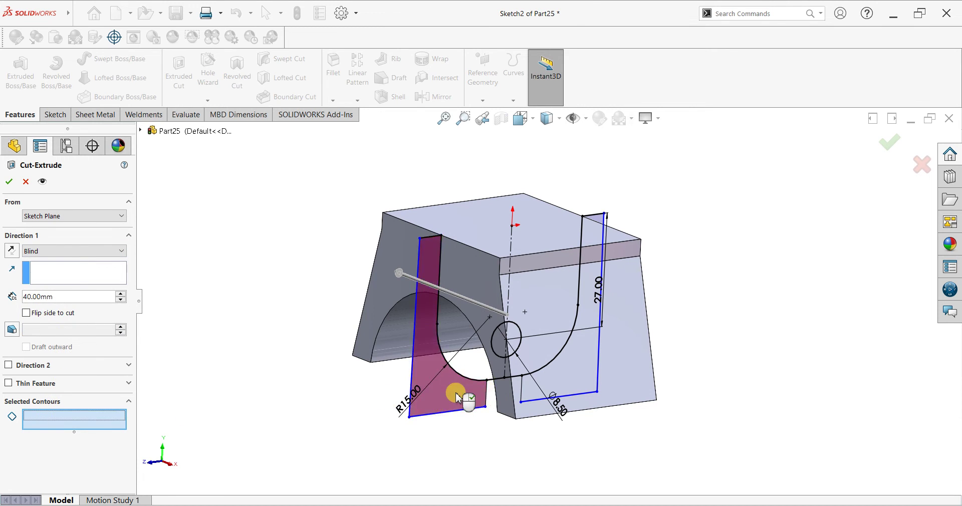
click(579, 383)
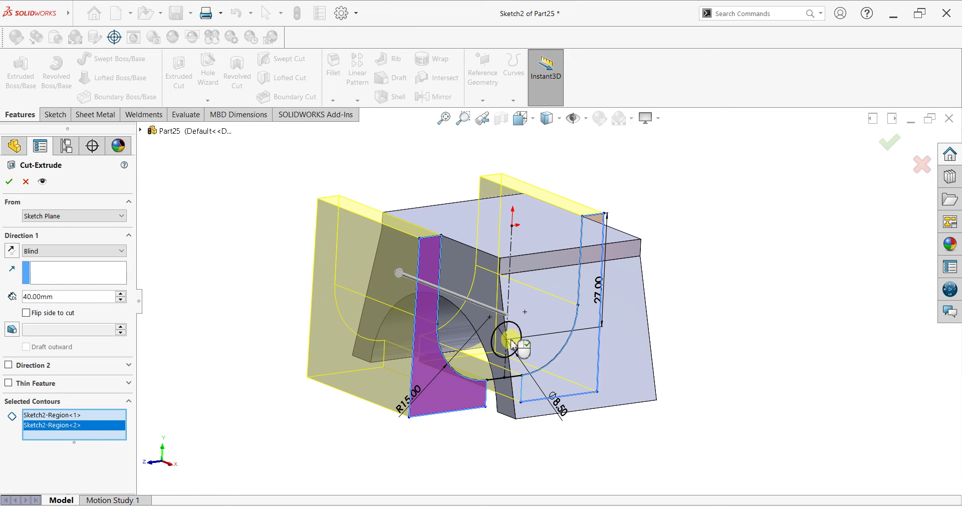
scroll(555, 350, down, 3)
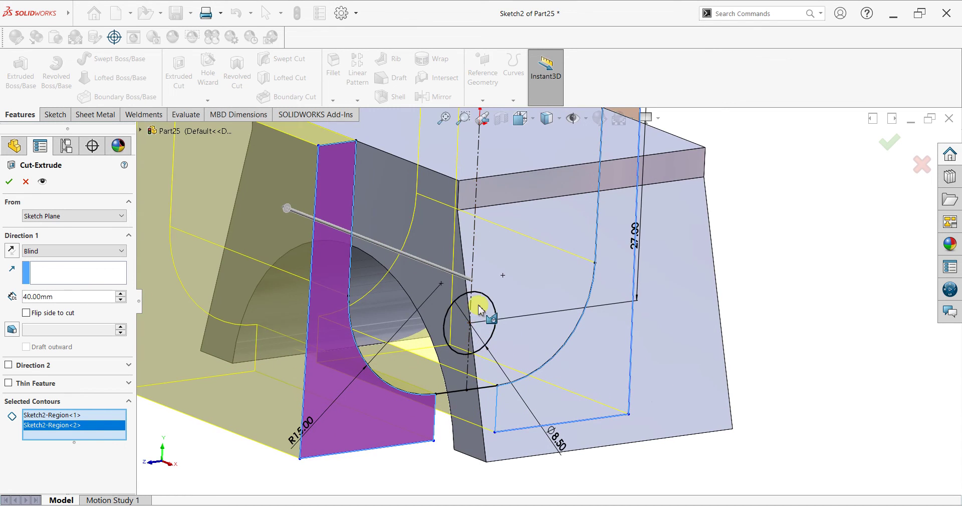
click(480, 310)
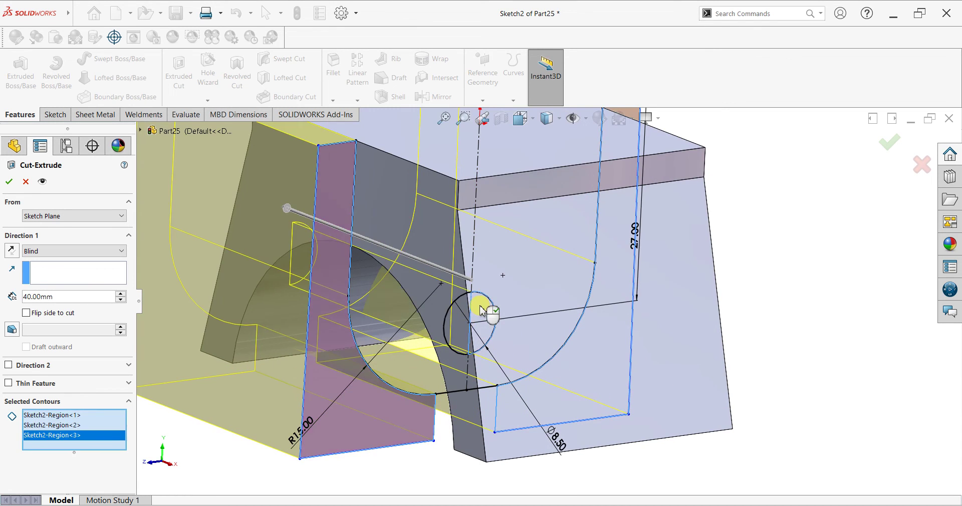
click(458, 328)
- Cut the selected contours with a Mid Plane end condition and a depth of 80 mm
click(91, 251)
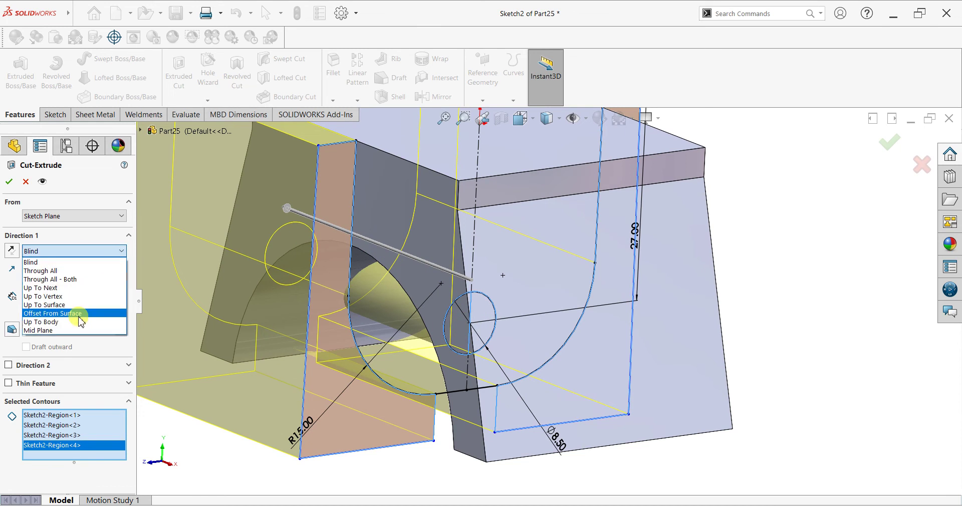
click(78, 329)
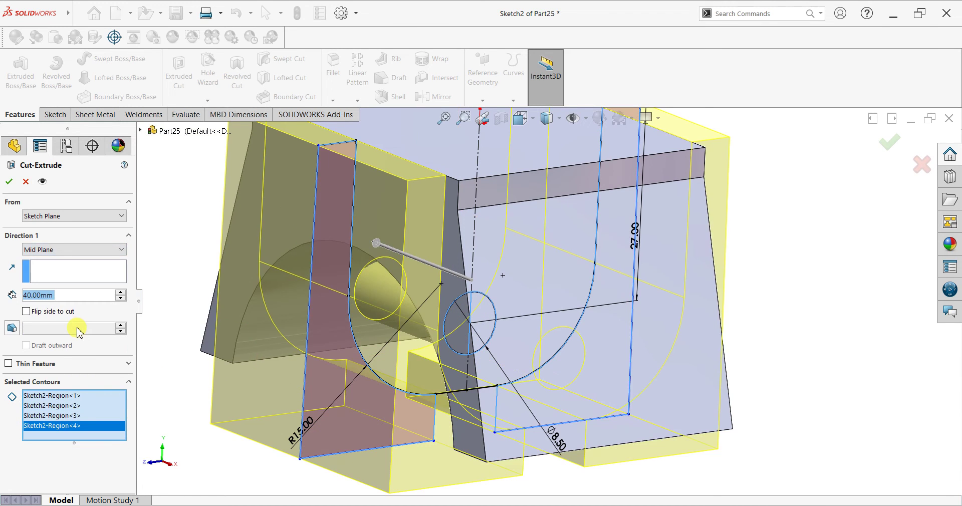
click(120, 293)
click(120, 292)
click(120, 293)
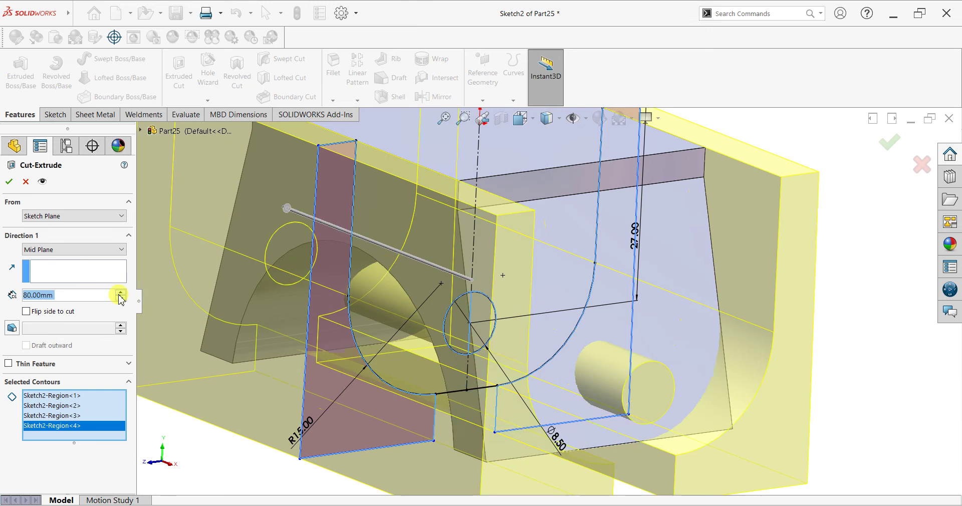
click(9, 182)
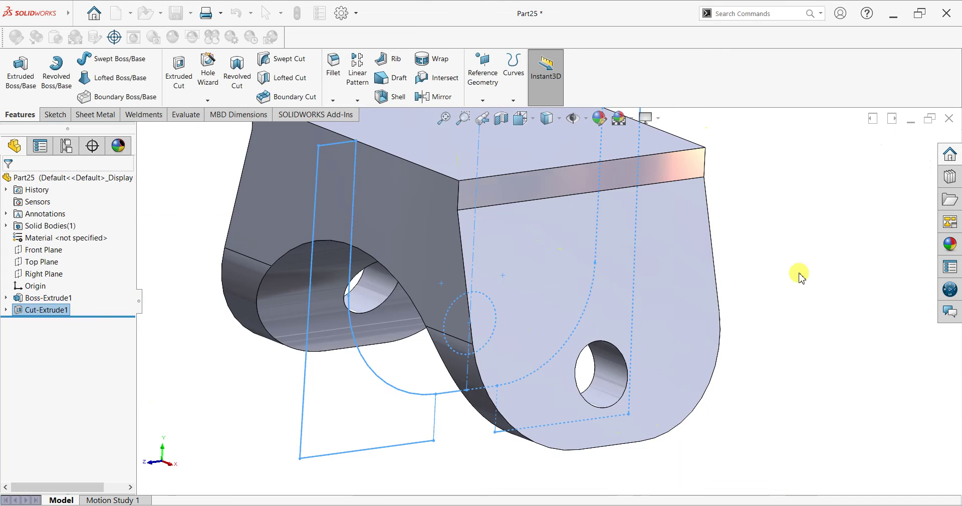
- Start a sketch on the part's flat top face and view it straight on
middle_drag(798, 267, 743, 225)
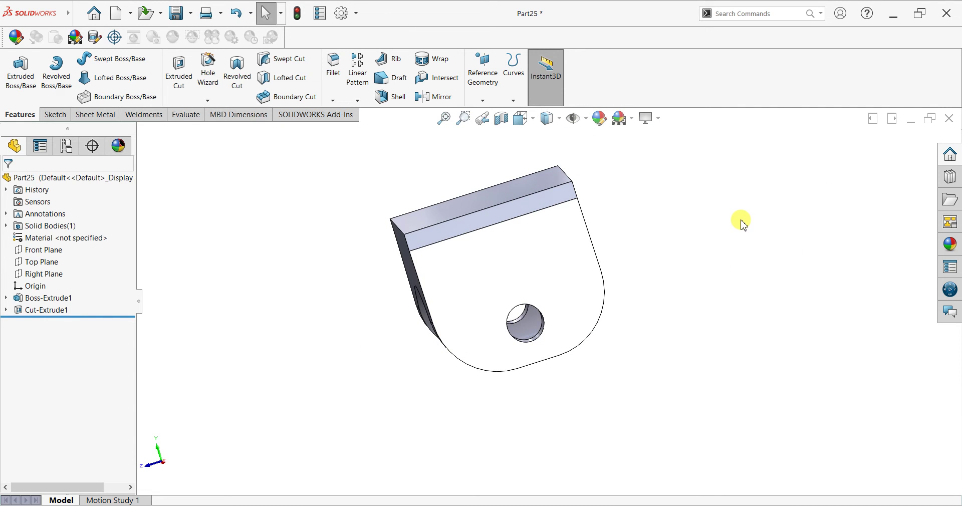
middle_drag(696, 200, 539, 249)
click(607, 226)
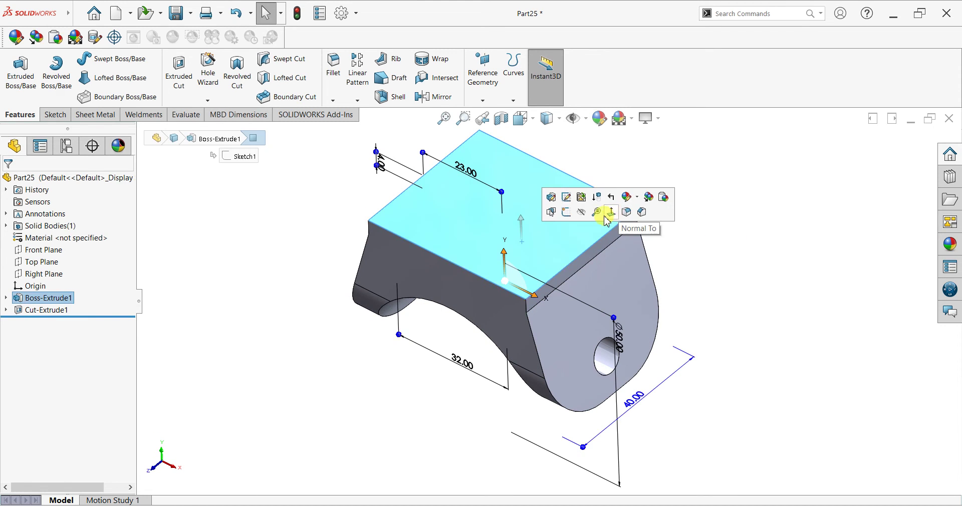
click(554, 211)
key(ctrl+8)
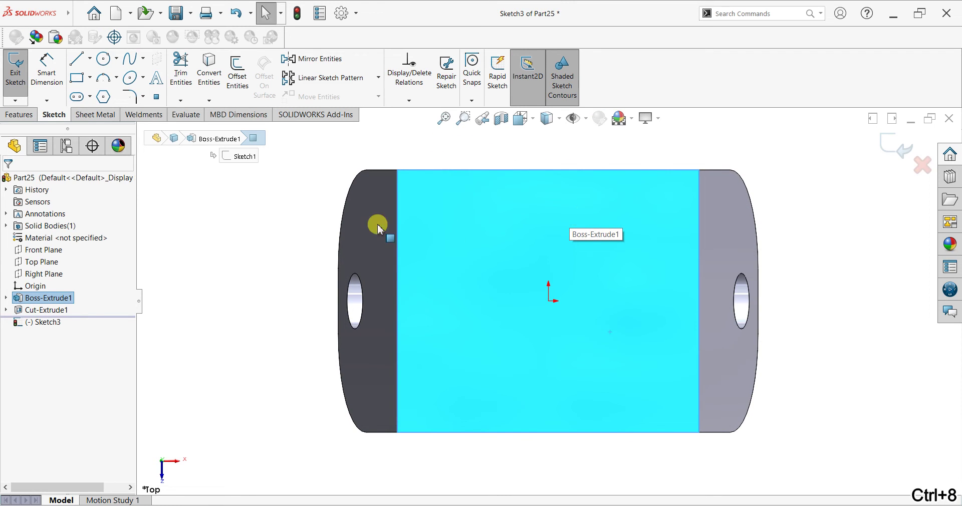
- Draw a 20 mm vertical centerline from the origin to the midpoint of the top face's lower edge
click(90, 58)
click(91, 84)
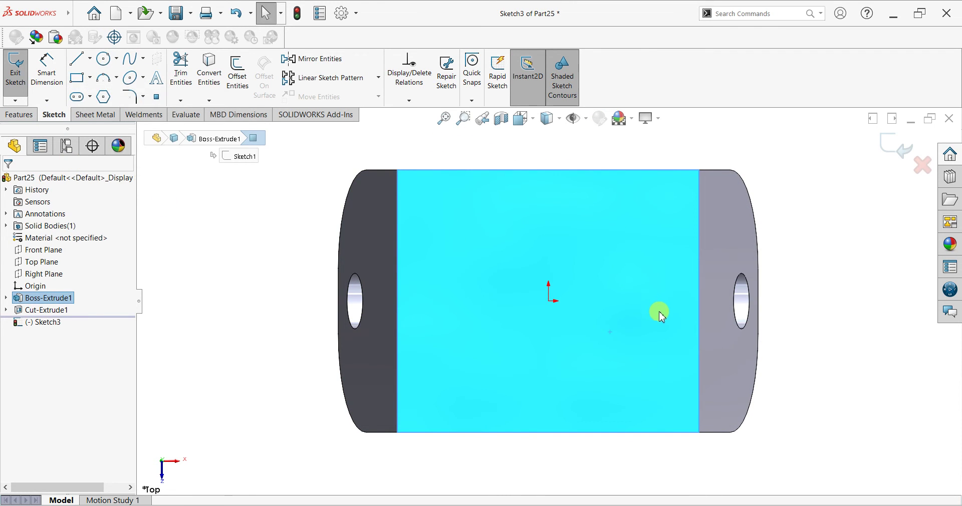
click(548, 300)
click(552, 432)
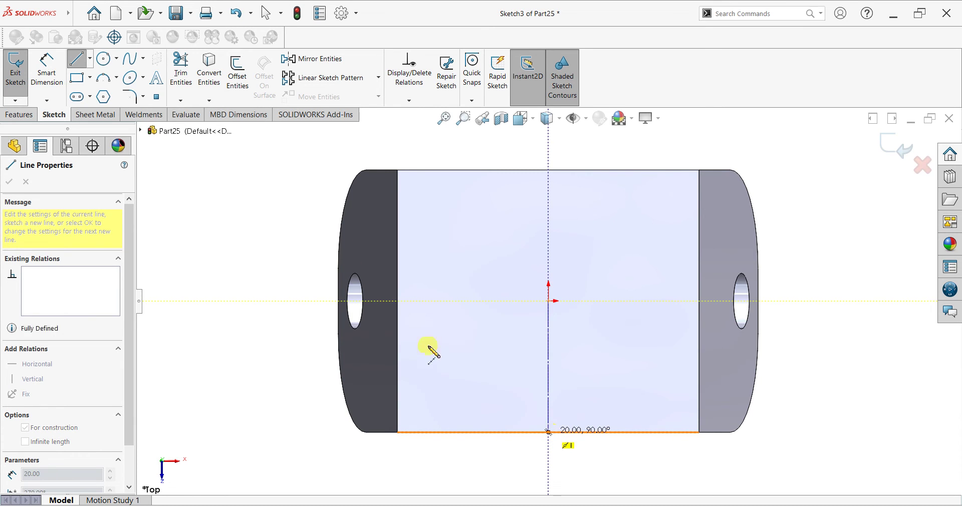
right_click(290, 215)
click(296, 219)
key(Escape)
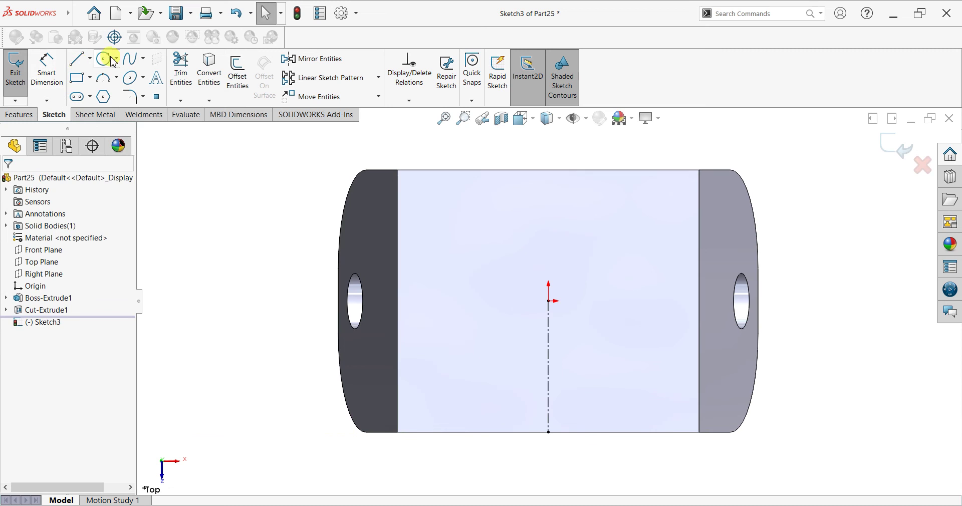
- Draw a circle to the left of the centerline, level with the origin, and set its diameter to 6 mm
click(474, 301)
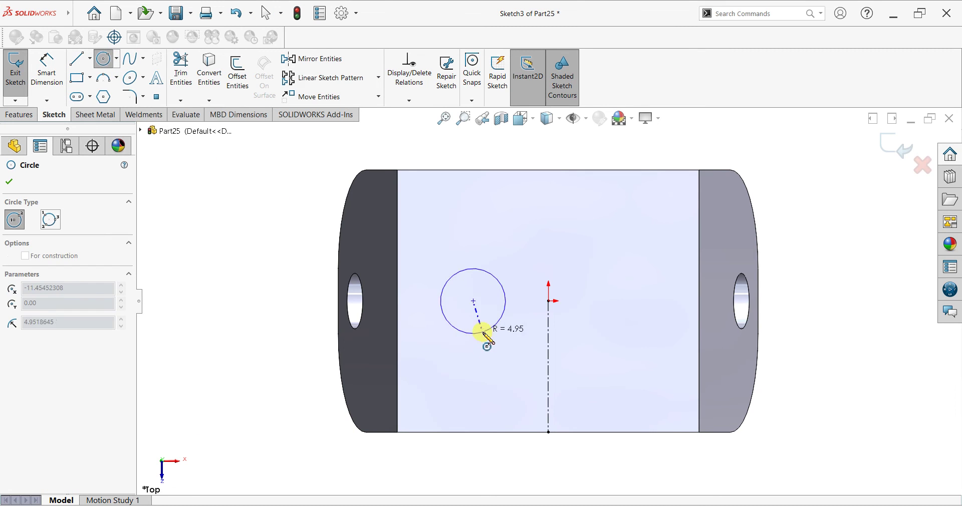
click(483, 335)
click(47, 70)
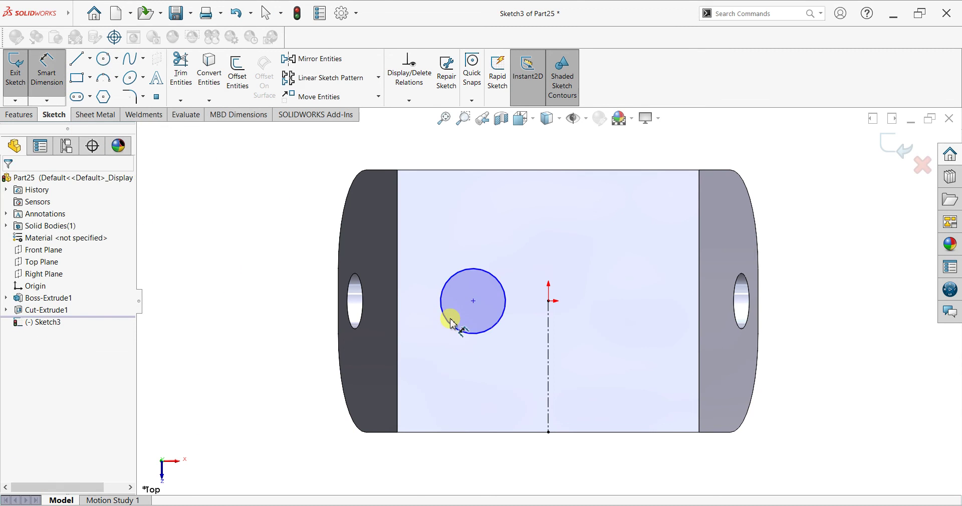
click(429, 350)
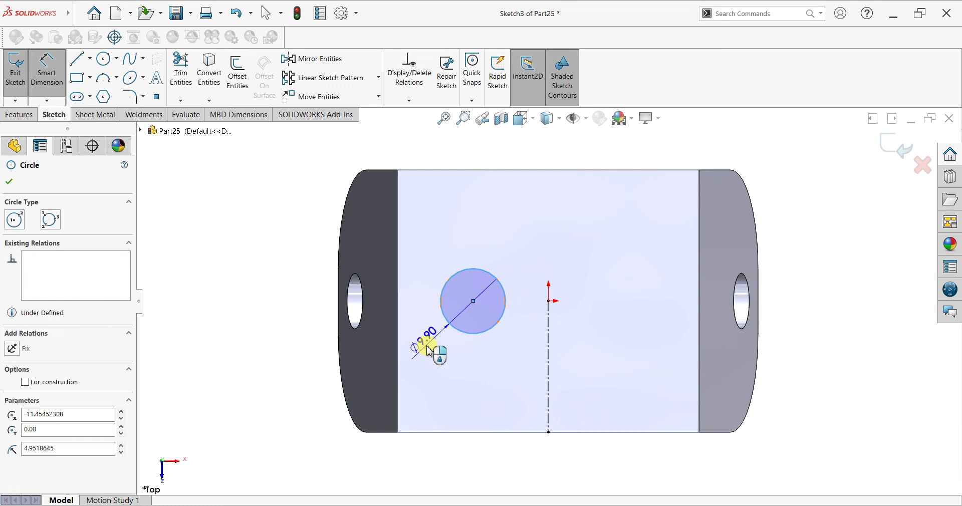
click(429, 351)
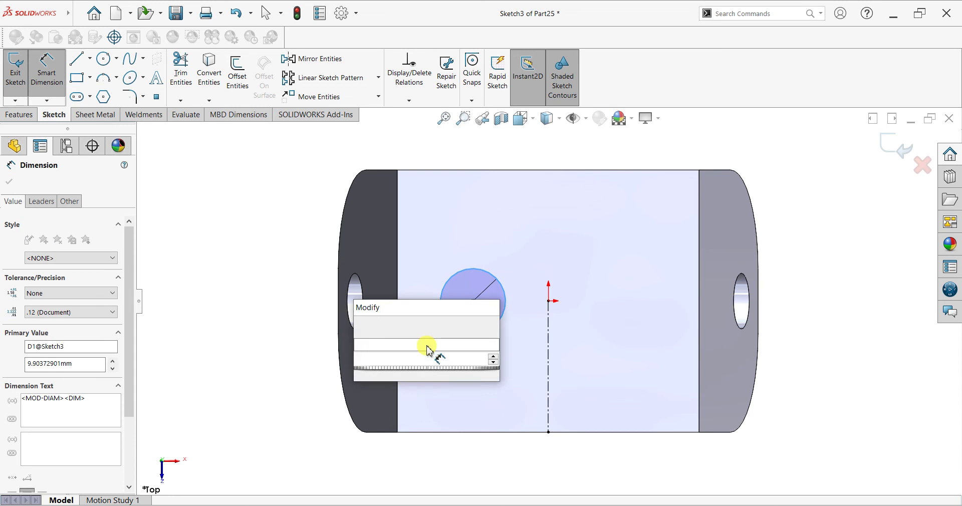
key(Return)
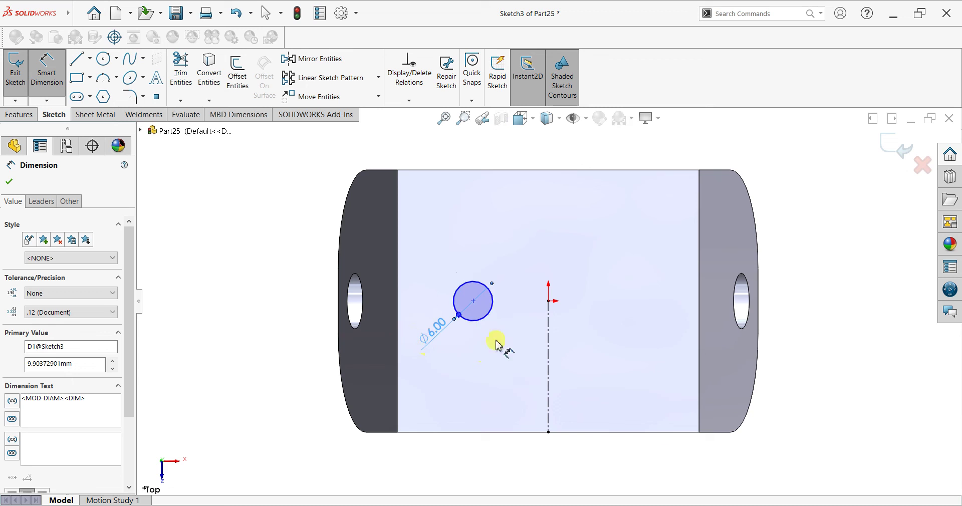
- Dimension the horizontal distance from the circle's center to the vertical centerline as 12 mm
click(550, 329)
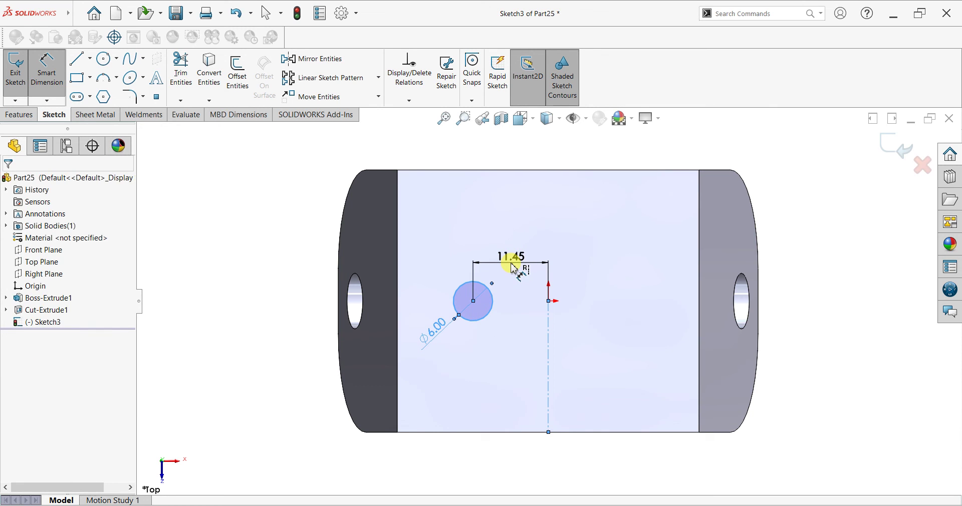
click(513, 268)
text(12)
key(Return)
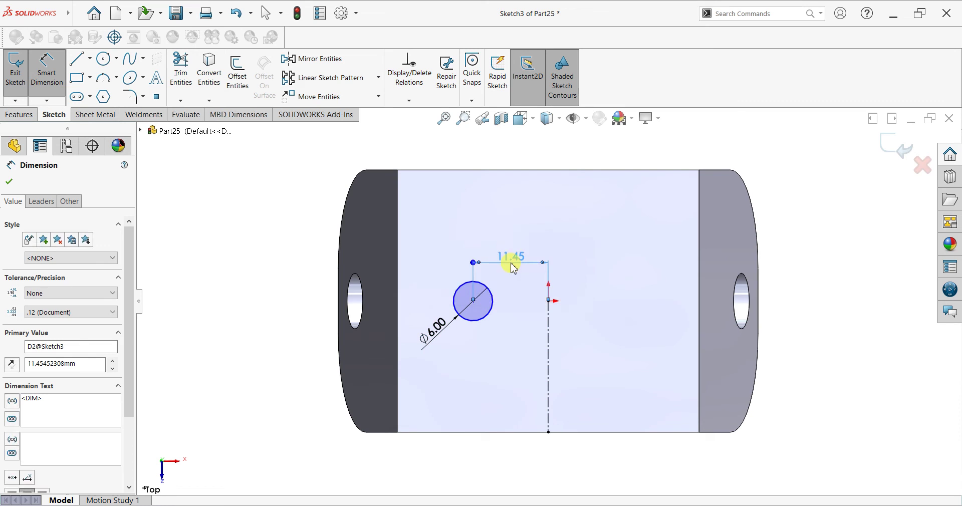
click(9, 182)
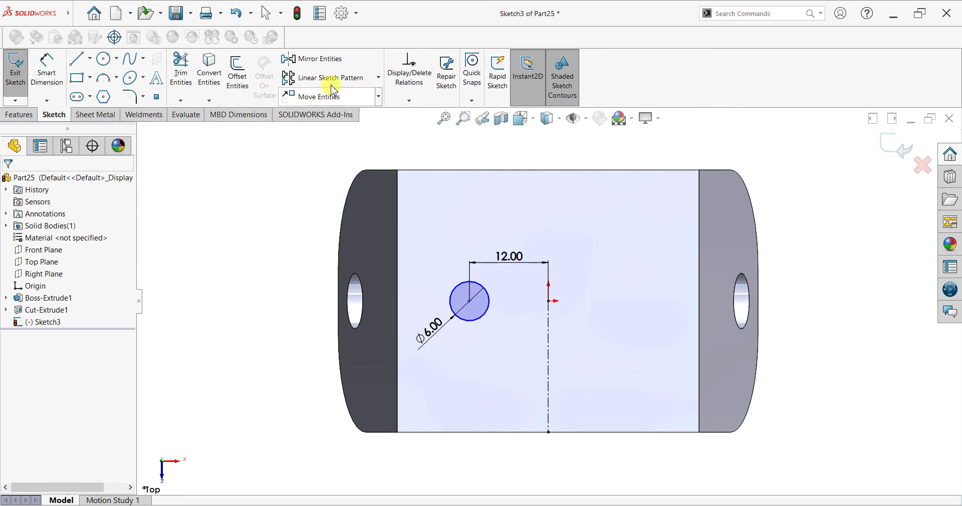
- Mirror the 6 mm circle about the vertical centerline, keeping the original as a copy
click(314, 59)
drag(499, 257, 429, 355)
click(72, 331)
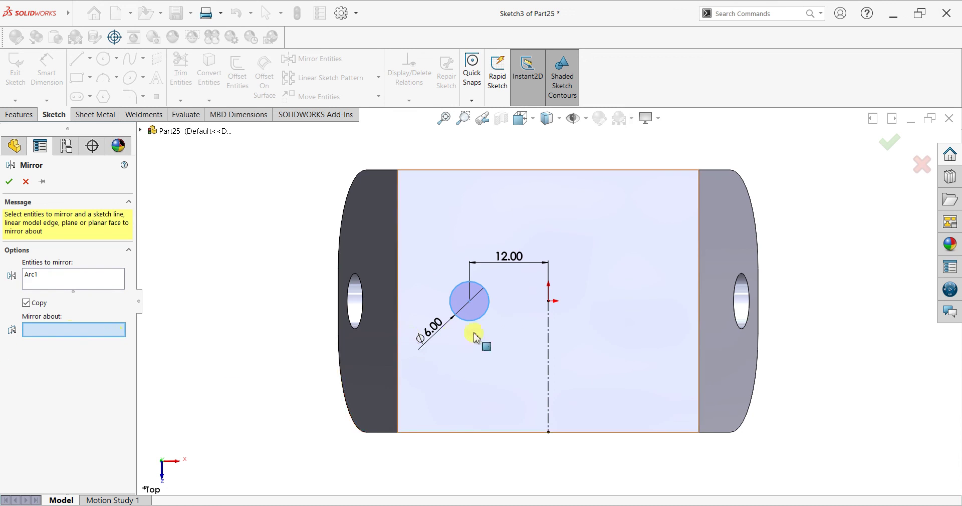
click(548, 333)
click(10, 182)
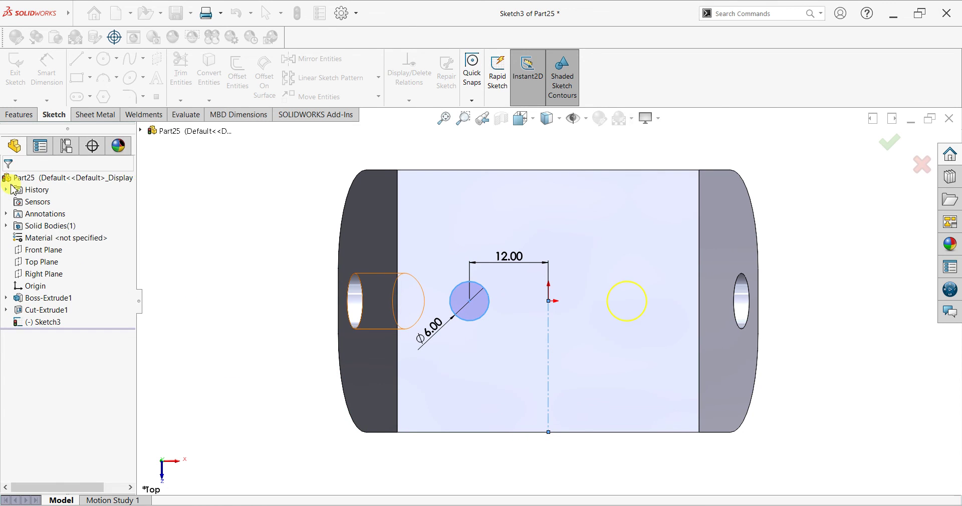
- Cut both circles into the part as a Blind extruded cut with a depth of 14 mm
click(24, 114)
click(179, 75)
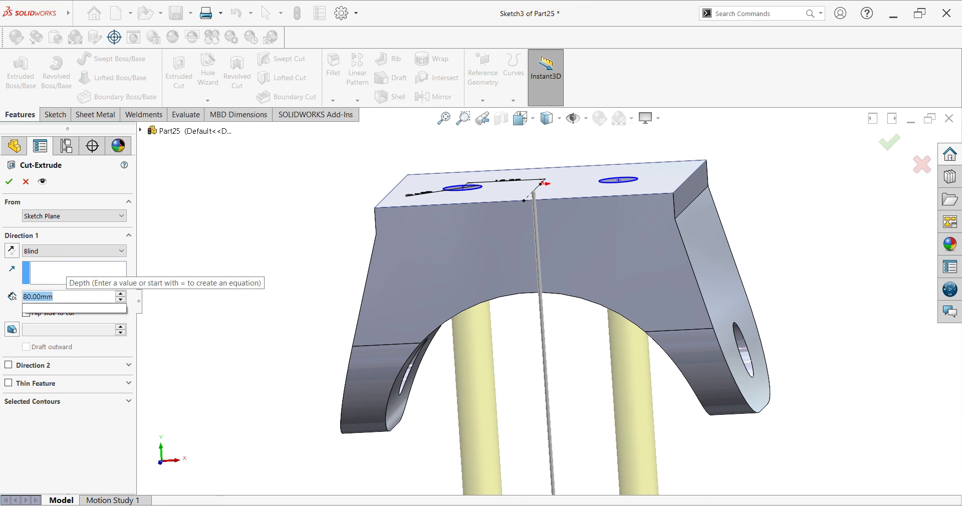
text(14)
key(Return)
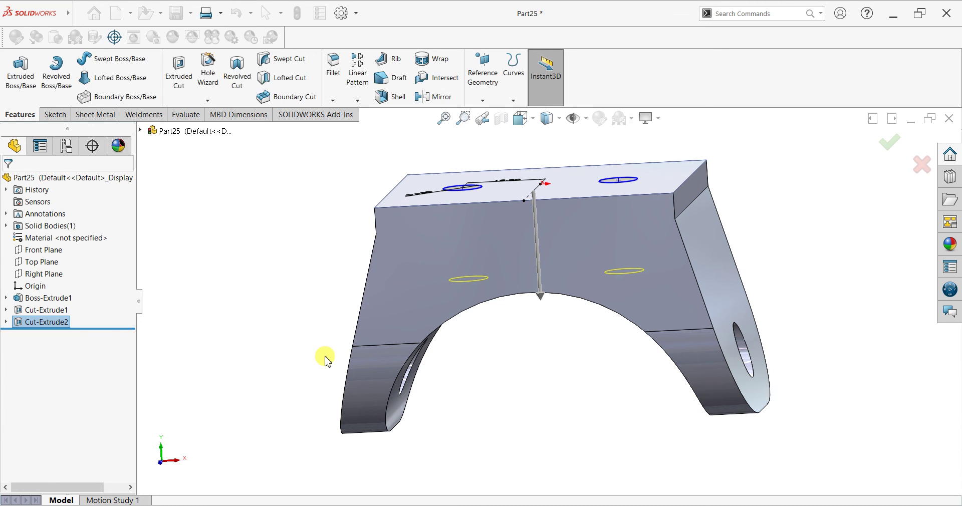
- Inspect the part and its cut holes from different angles and set the view to Isometric
click(702, 414)
mouse_move(535, 407)
middle_down()
mouse_move(599, 392)
mouse_move(476, 388)
mouse_move(522, 388)
mouse_move(503, 397)
mouse_move(507, 405)
middle_up()
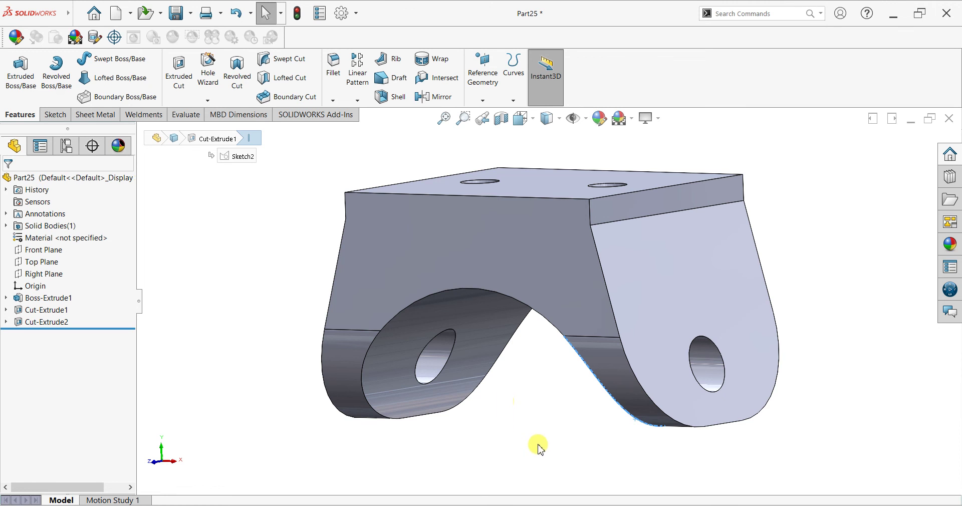
key(z)
mouse_move(786, 333)
middle_down()
mouse_move(846, 344)
mouse_move(761, 331)
mouse_move(779, 345)
middle_up()
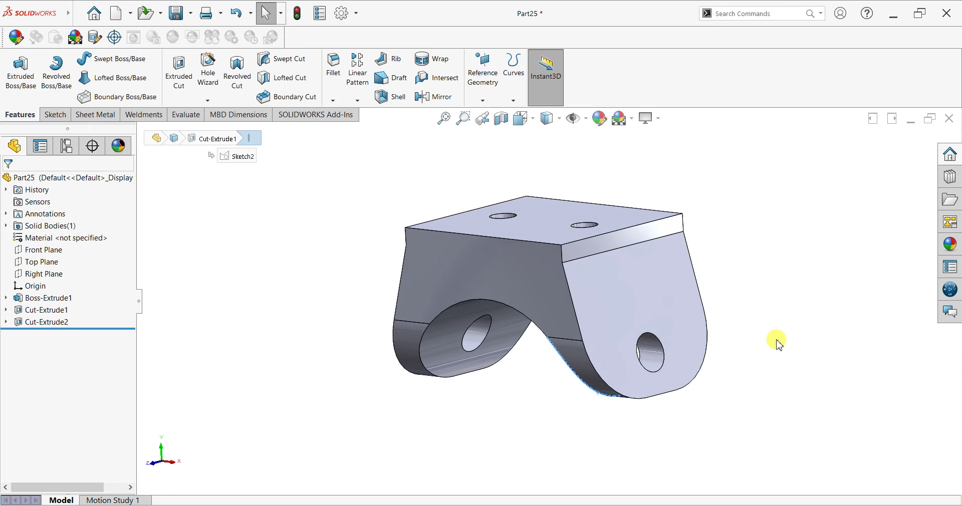
key(space)
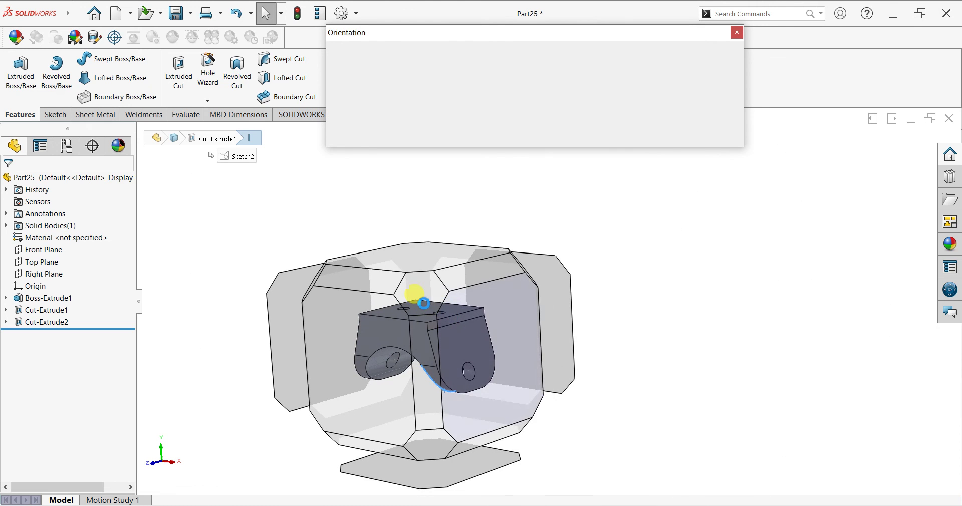
key(ctrl+7)
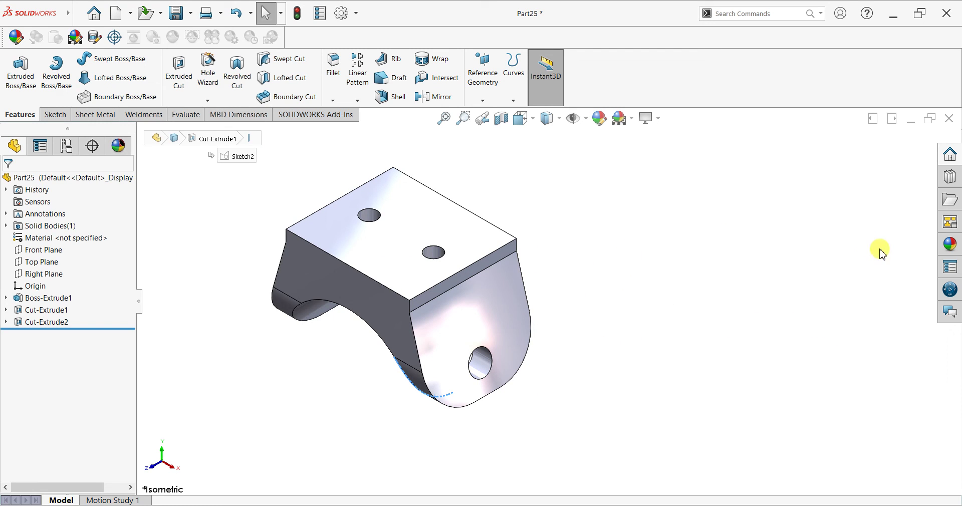
- Apply a wood appearance from the Organic Wood Ash category to the whole part
click(958, 245)
scroll(813, 210, down, 2)
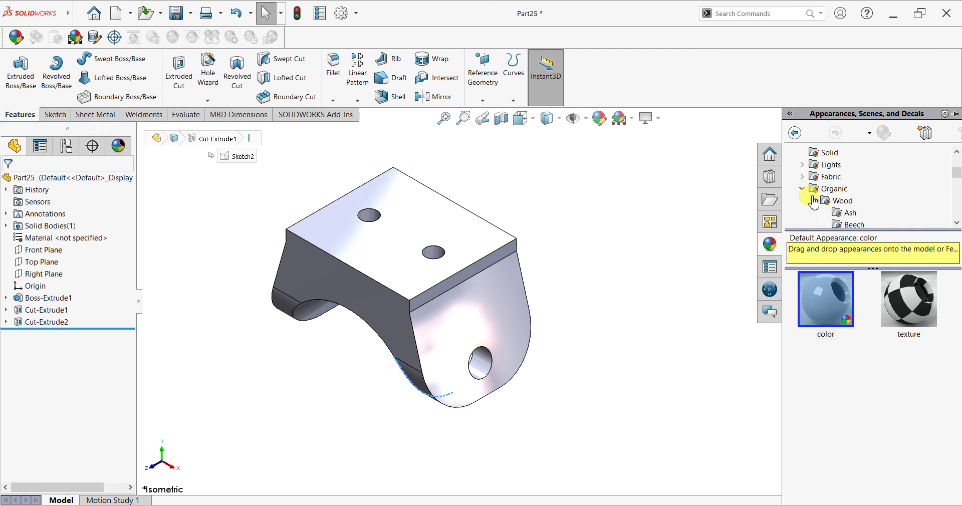
click(837, 213)
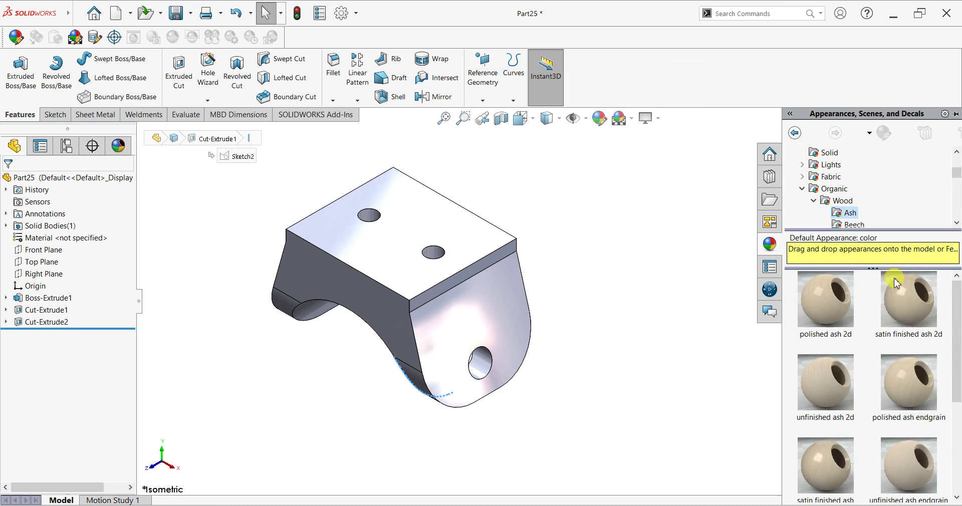
scroll(933, 383, down, 5)
drag(907, 386, 389, 281)
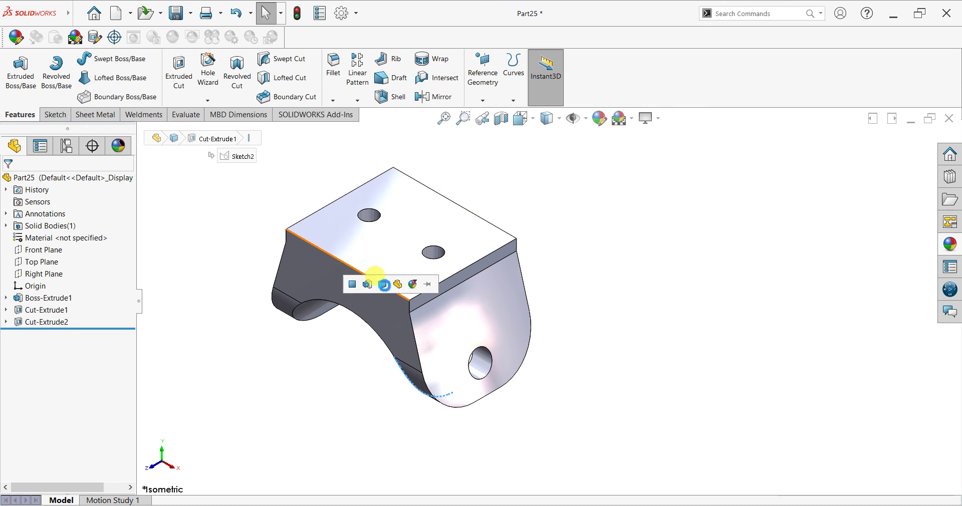
click(414, 285)
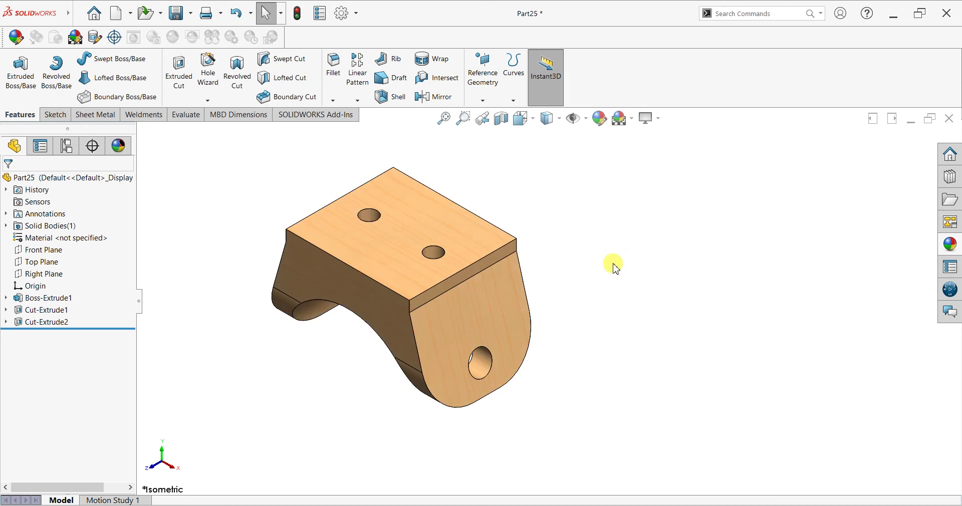
key(f)
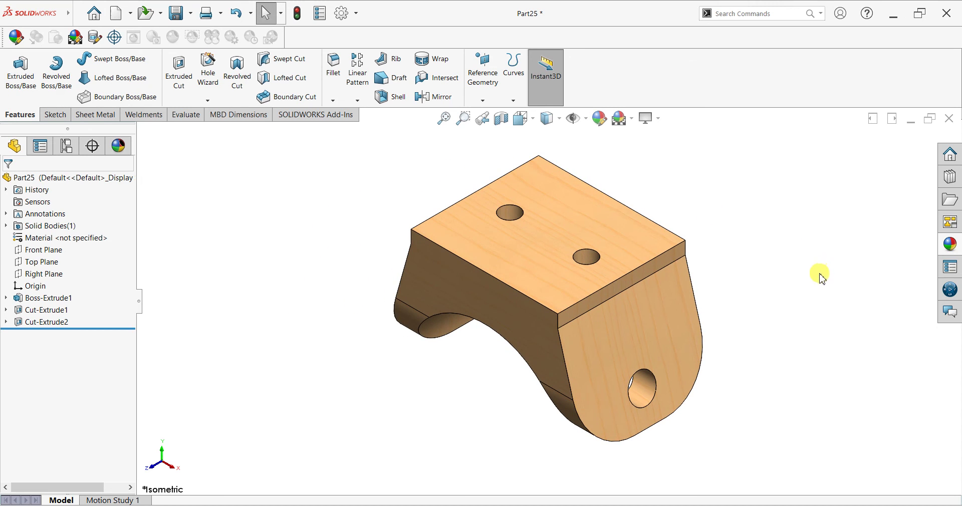